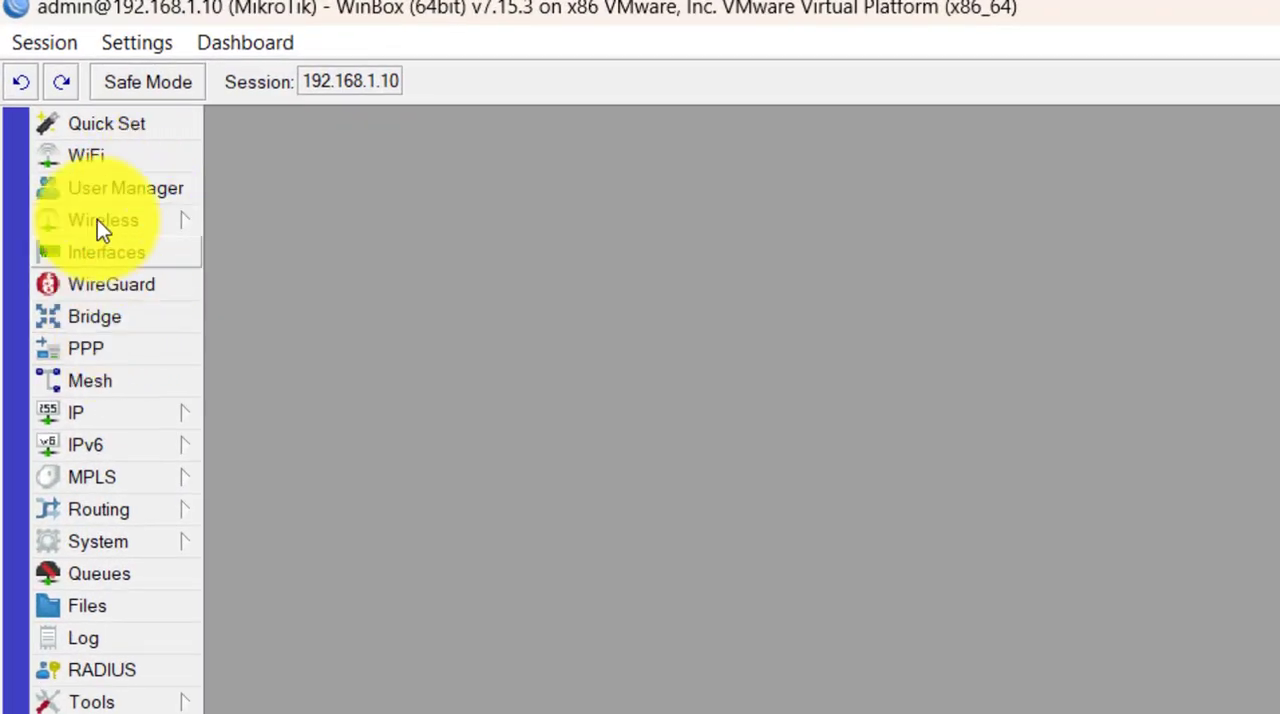
- Open the interface list and save the comment LAN on the ether1 interface
{"action": "left_click", "coordinate": [106, 252]}
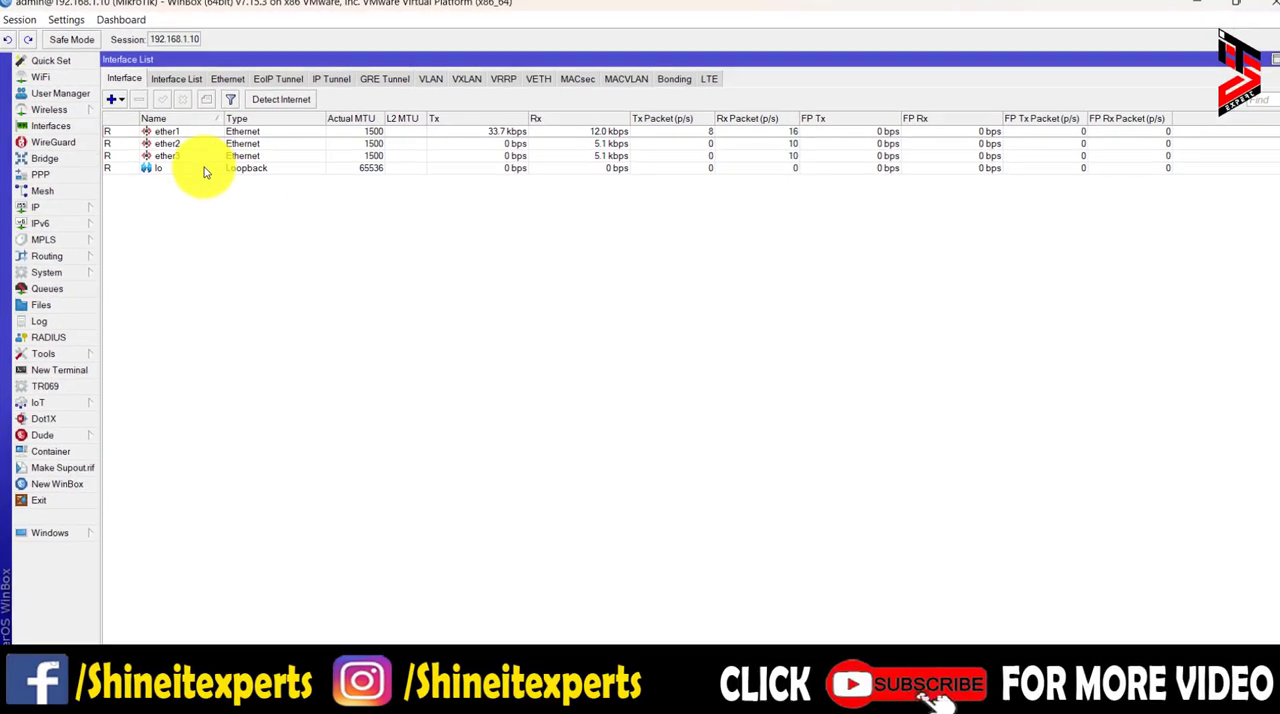
{"action": "left_click", "coordinate": [256, 182]}
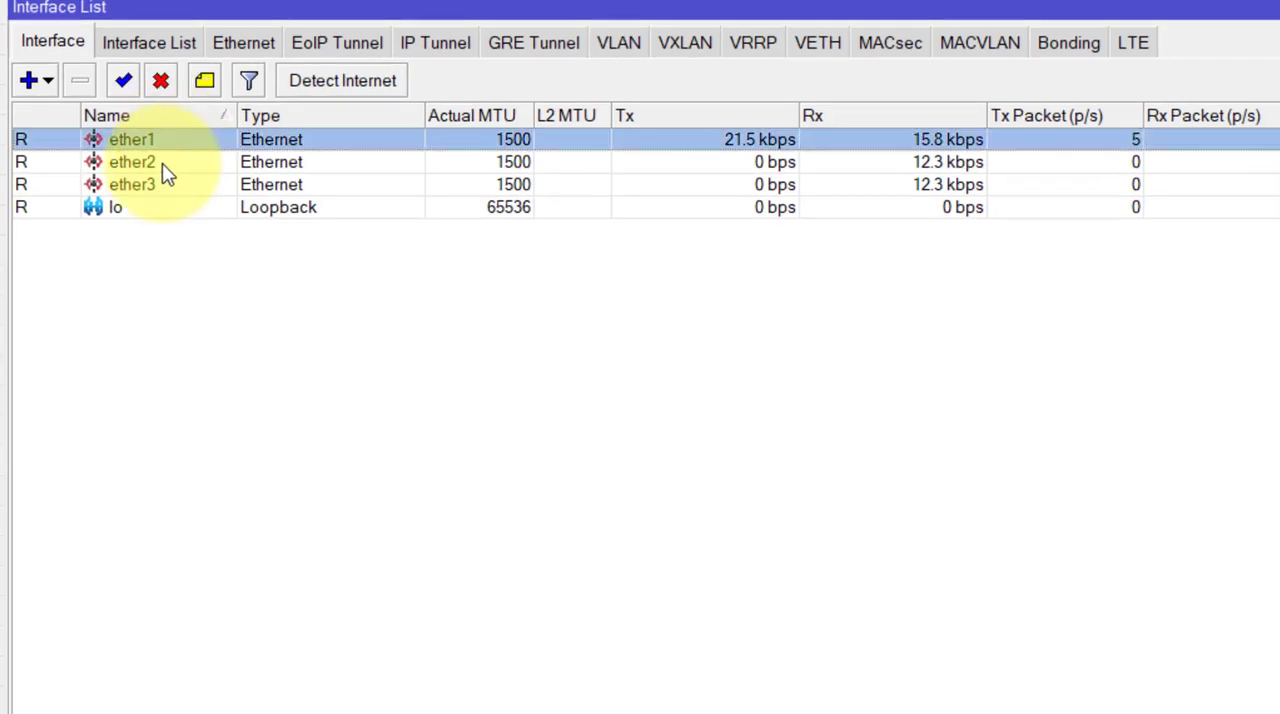
{"action": "left_click", "coordinate": [153, 185]}
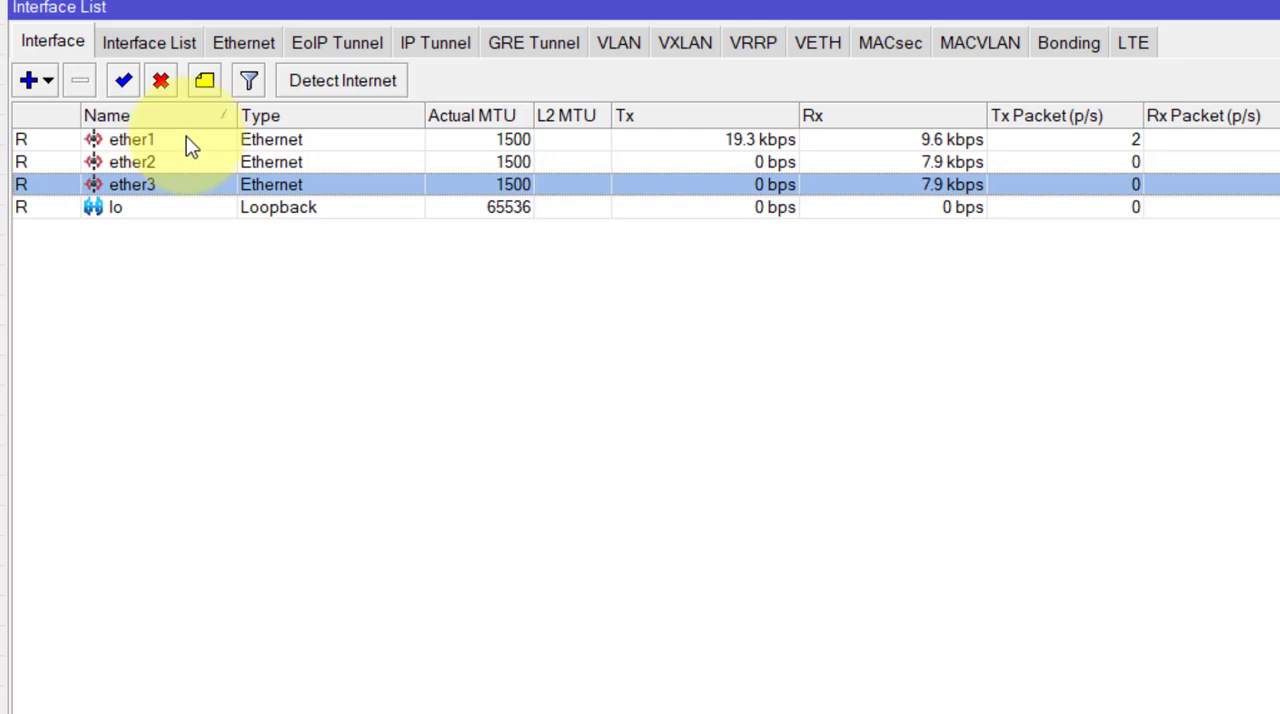
{"action": "left_click", "coordinate": [188, 141]}
{"action": "left_click", "coordinate": [186, 166]}
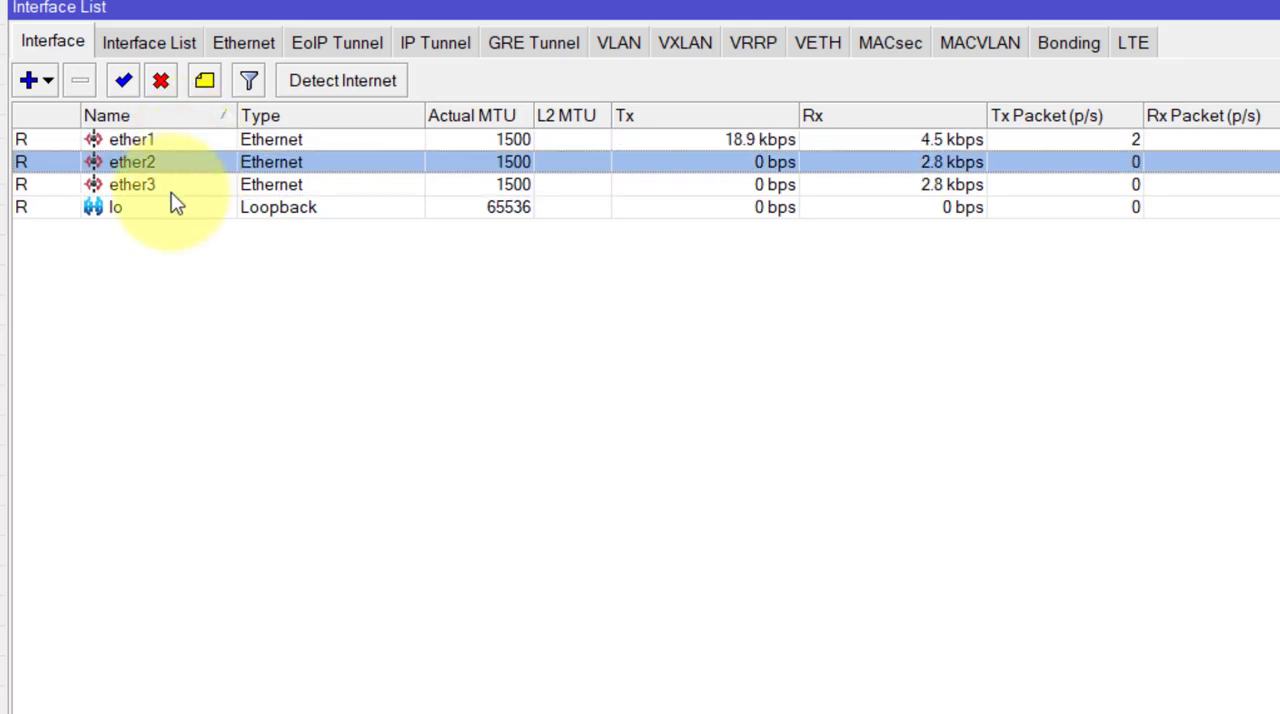
{"action": "left_click", "coordinate": [172, 190]}
{"action": "double_click", "coordinate": [186, 141]}
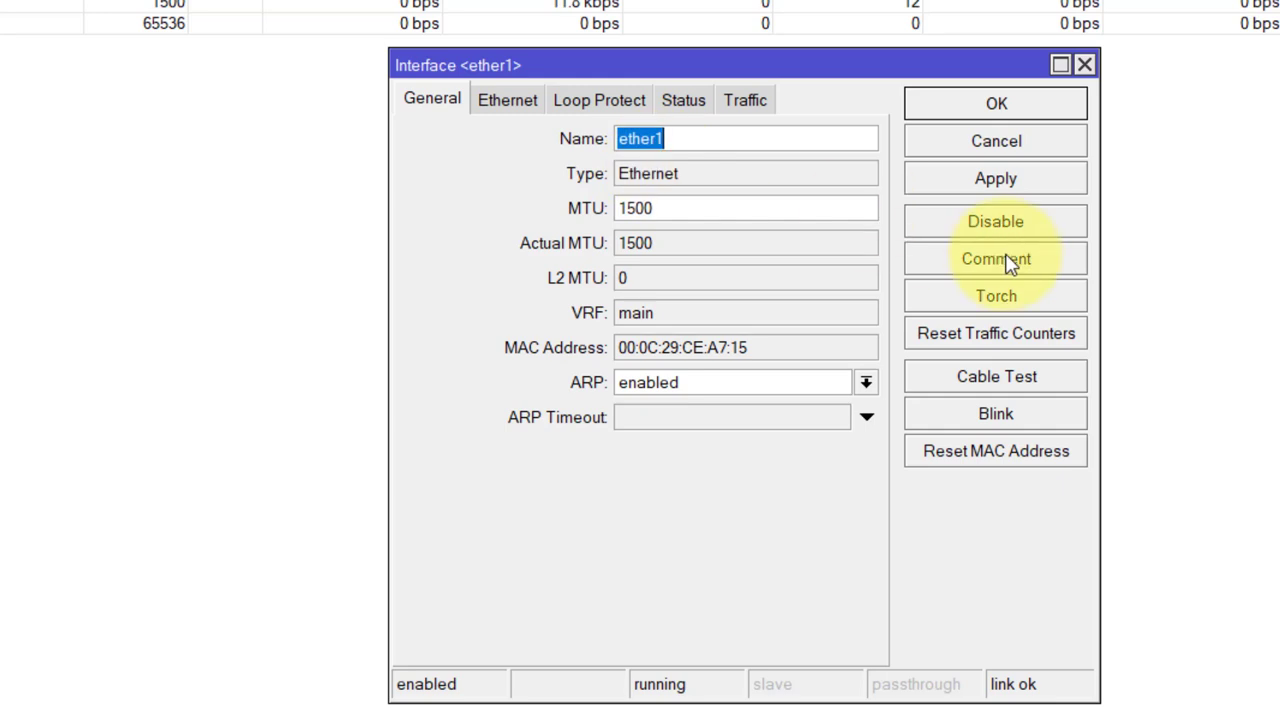
{"action": "left_click", "coordinate": [1010, 262]}
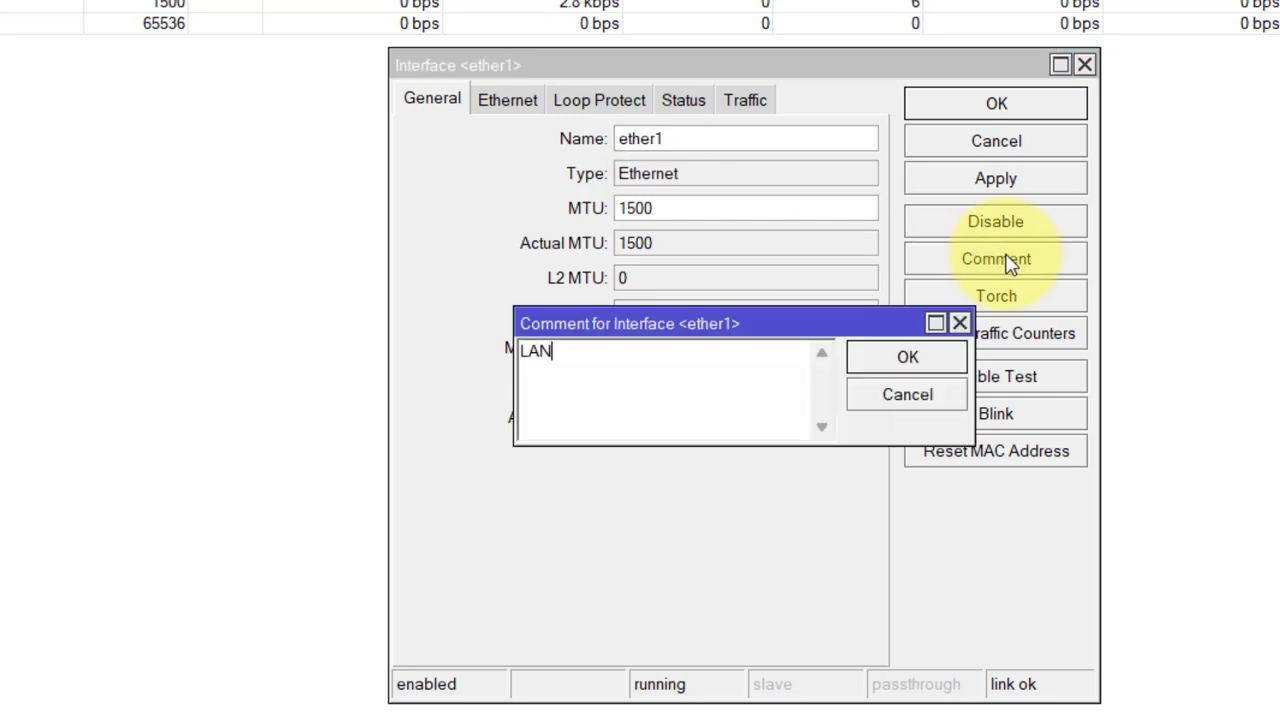
{"action": "left_click", "coordinate": [906, 357]}
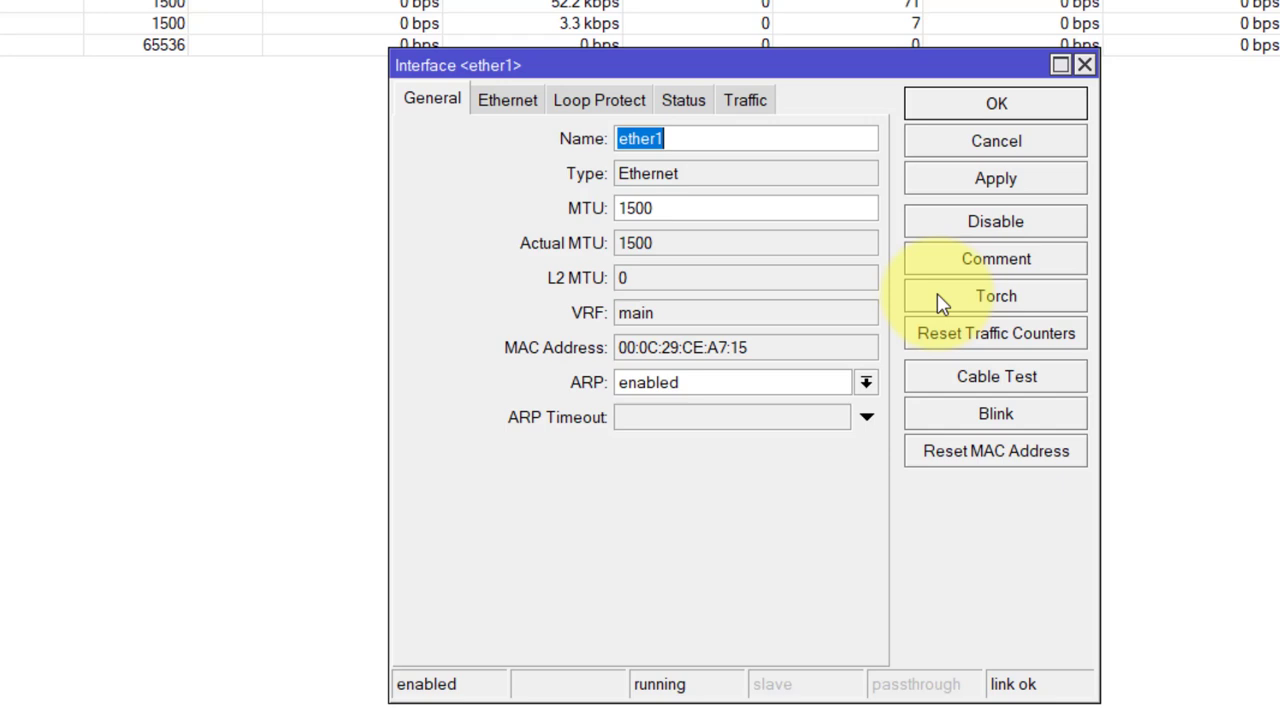
{"action": "left_click", "coordinate": [976, 188]}
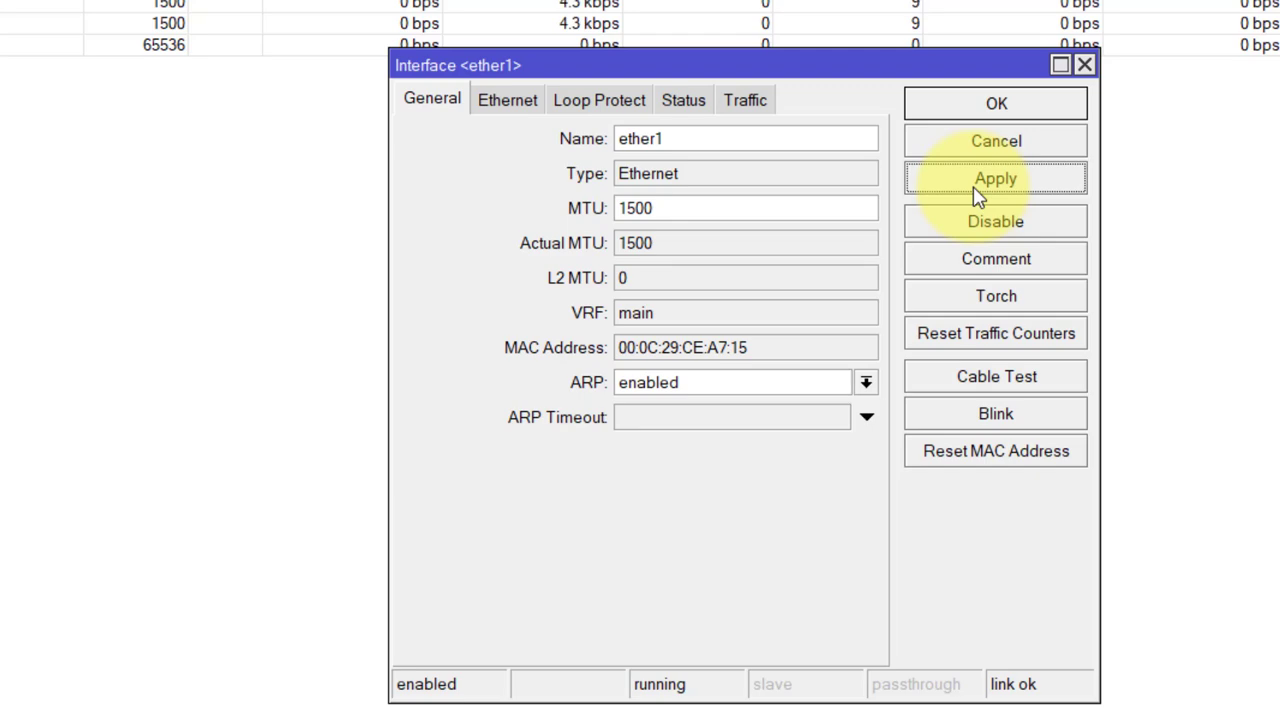
{"action": "left_click", "coordinate": [1000, 104]}
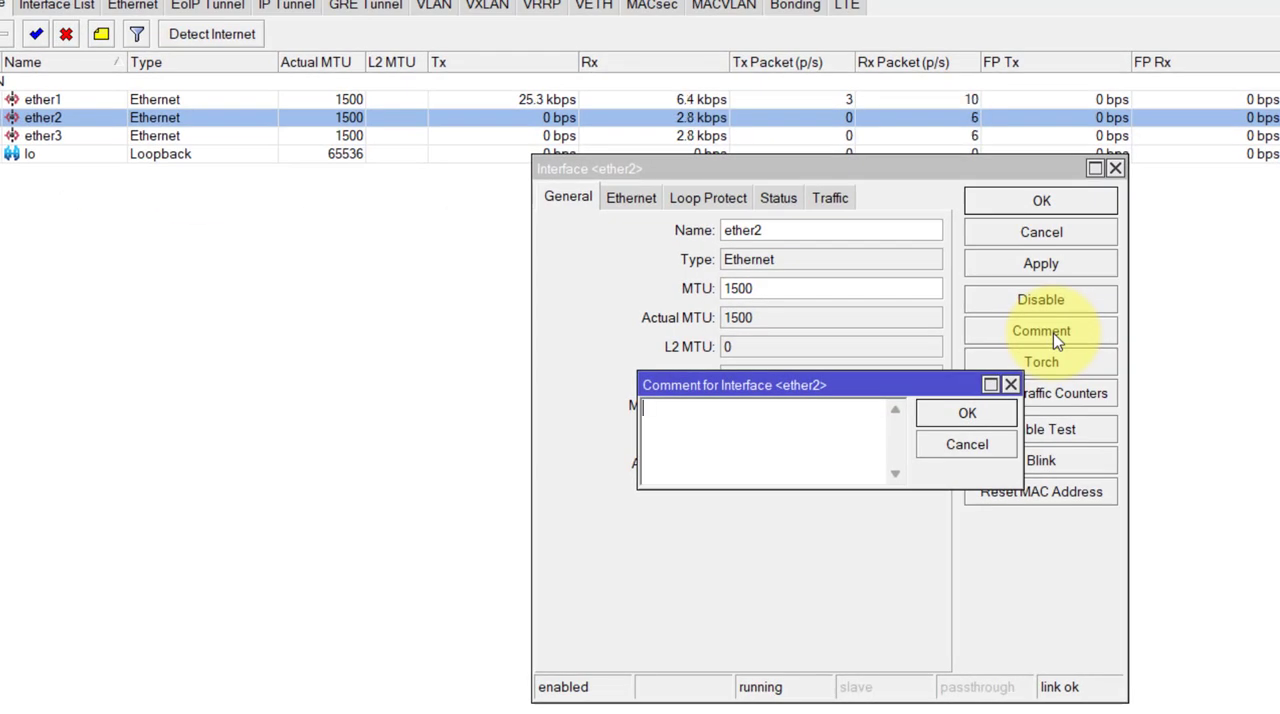
- Save the comment WAN-1 on the ether2 interface
{"action": "type", "text": "AN-1"}
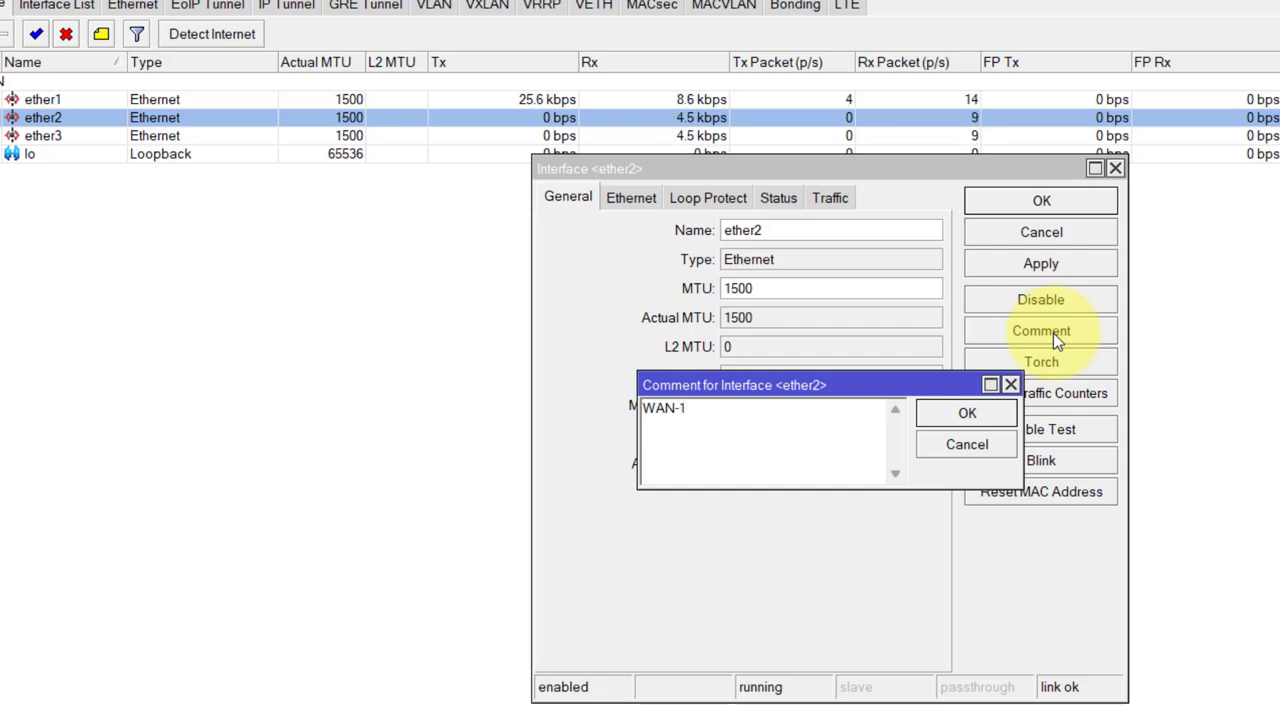
{"action": "left_click", "coordinate": [967, 412]}
{"action": "left_click", "coordinate": [1041, 205]}
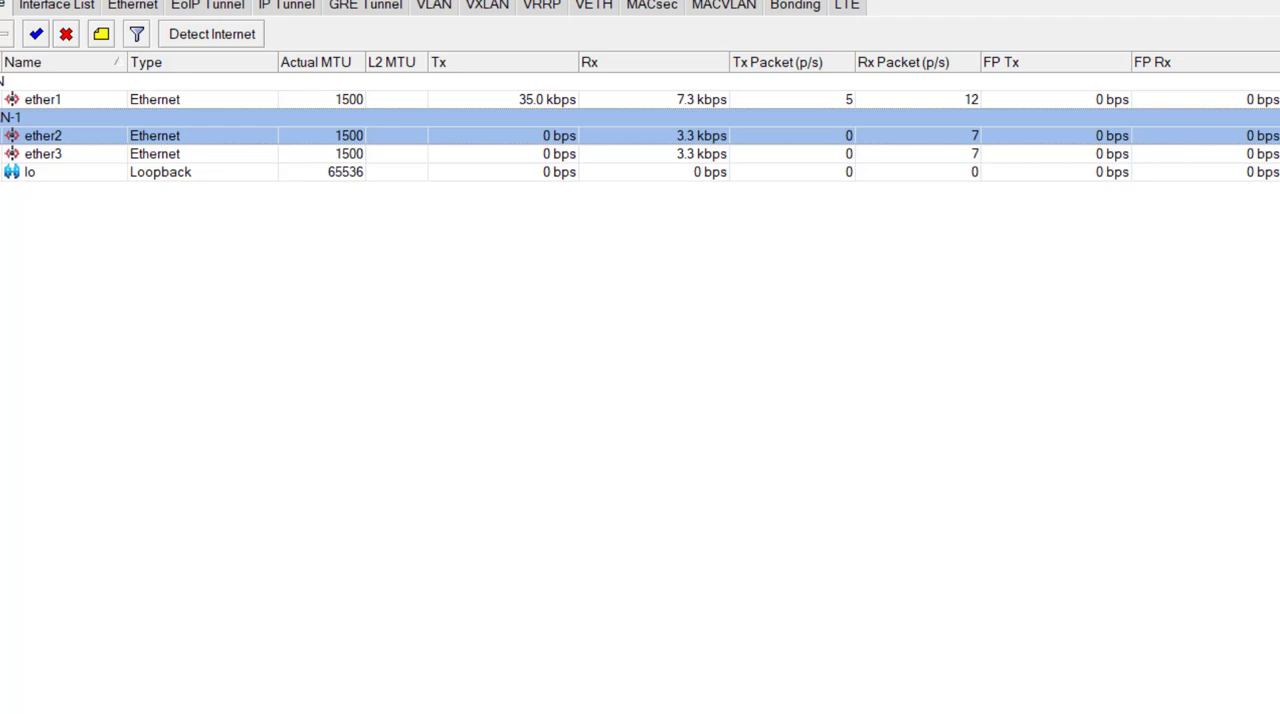
- Save the comment WAN-2 on the ether3 interface
{"action": "double_click", "coordinate": [50, 154]}
{"action": "left_click", "coordinate": [1040, 331]}
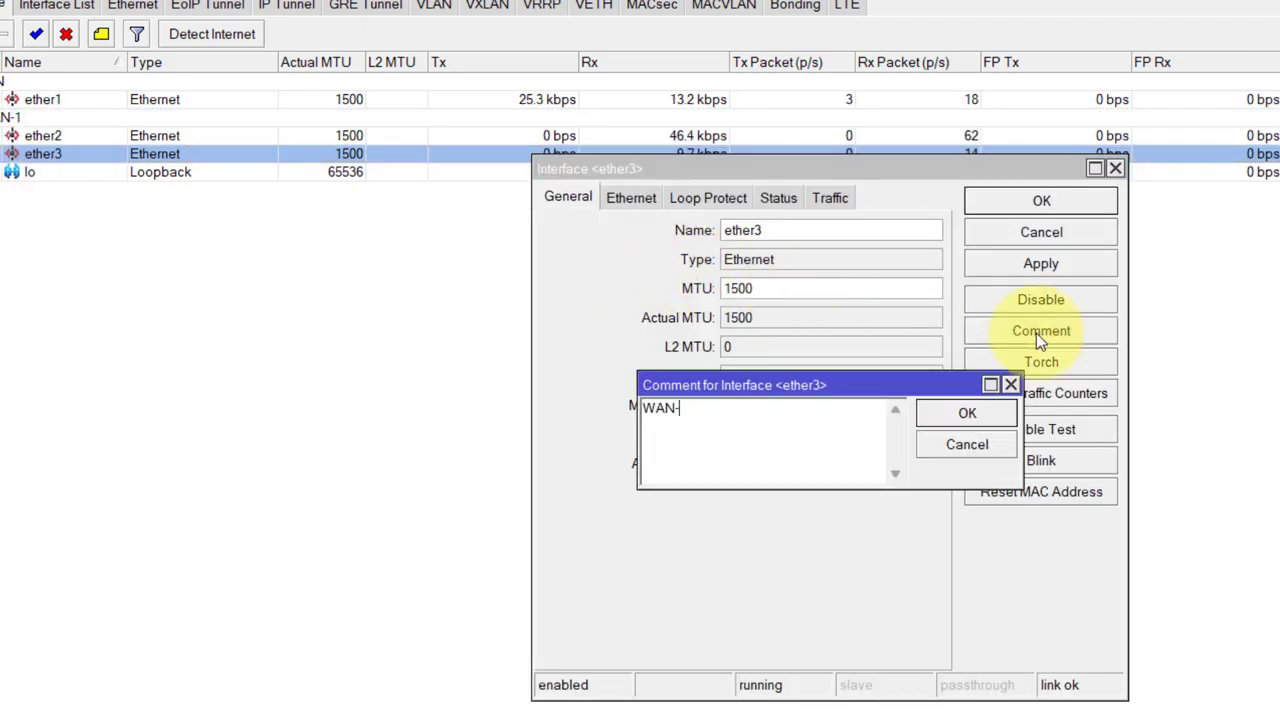
{"action": "type", "text": "WAN-3"}
{"action": "key", "text": "BackSpace"}
{"action": "type", "text": "2"}
{"action": "left_click", "coordinate": [967, 413]}
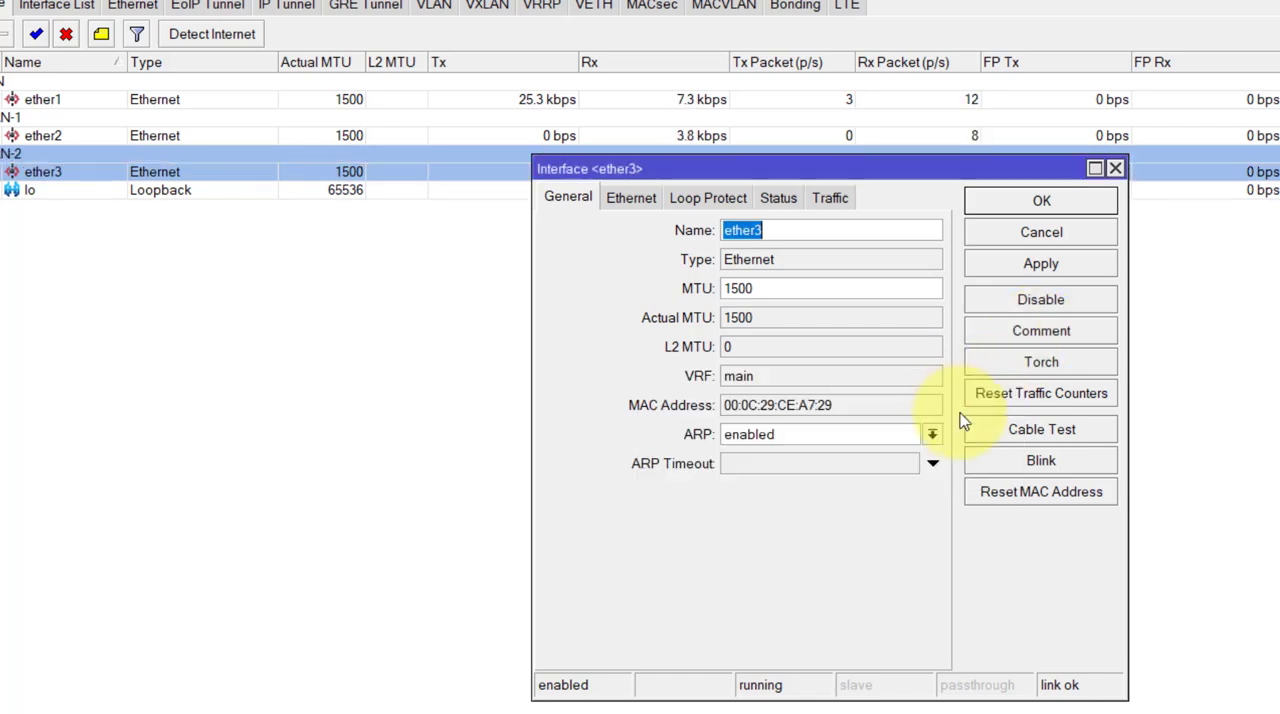
{"action": "left_click", "coordinate": [1047, 270]}
{"action": "left_click", "coordinate": [1066, 207]}
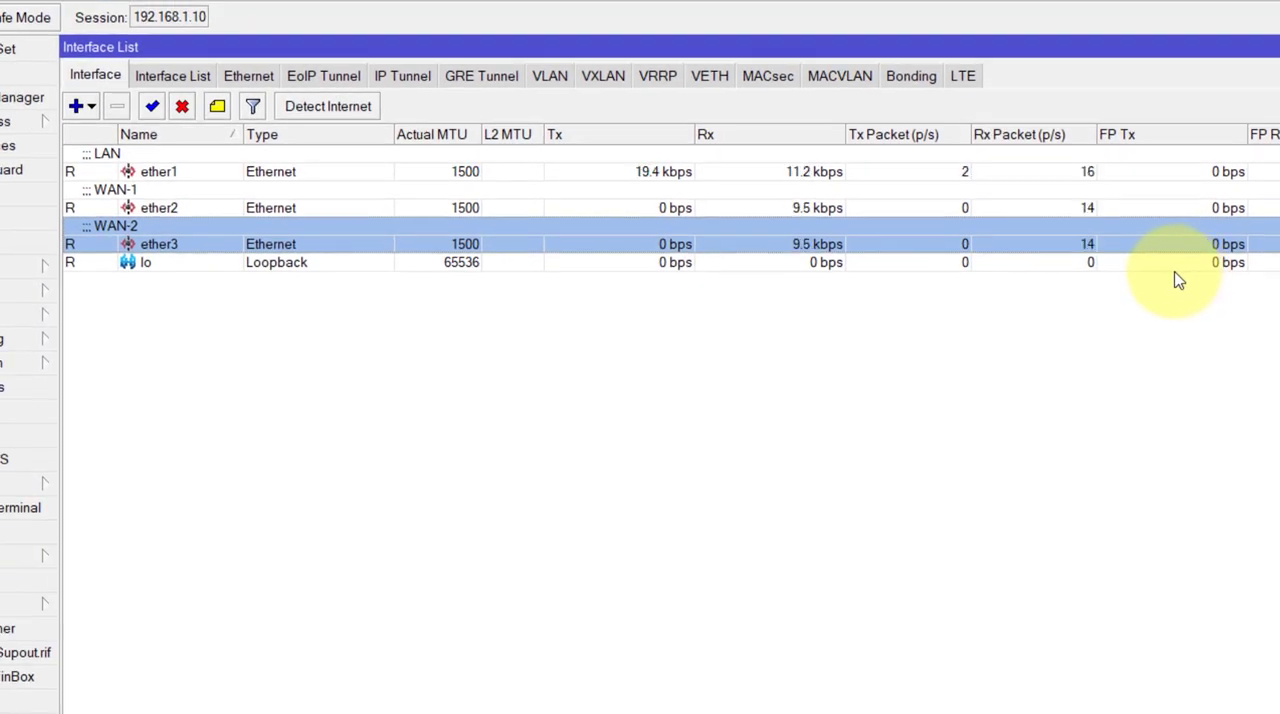
{"action": "left_click", "coordinate": [257, 208]}
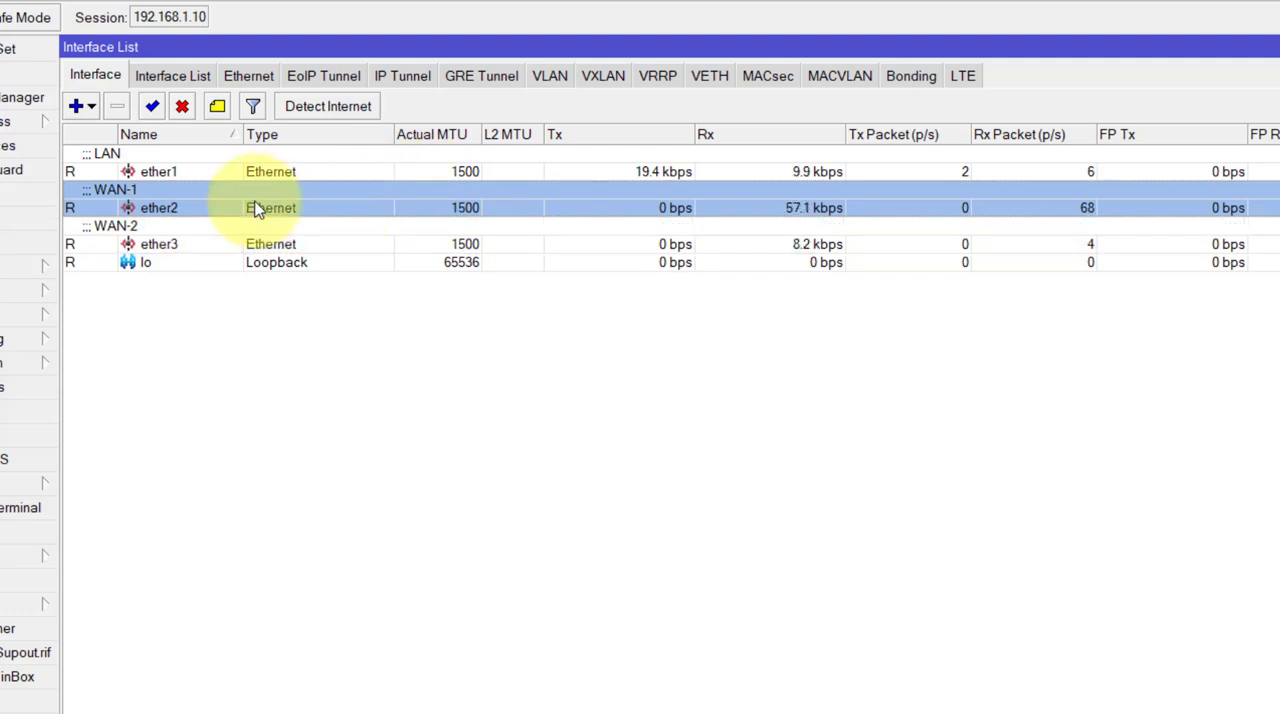
{"action": "left_click", "coordinate": [176, 252]}
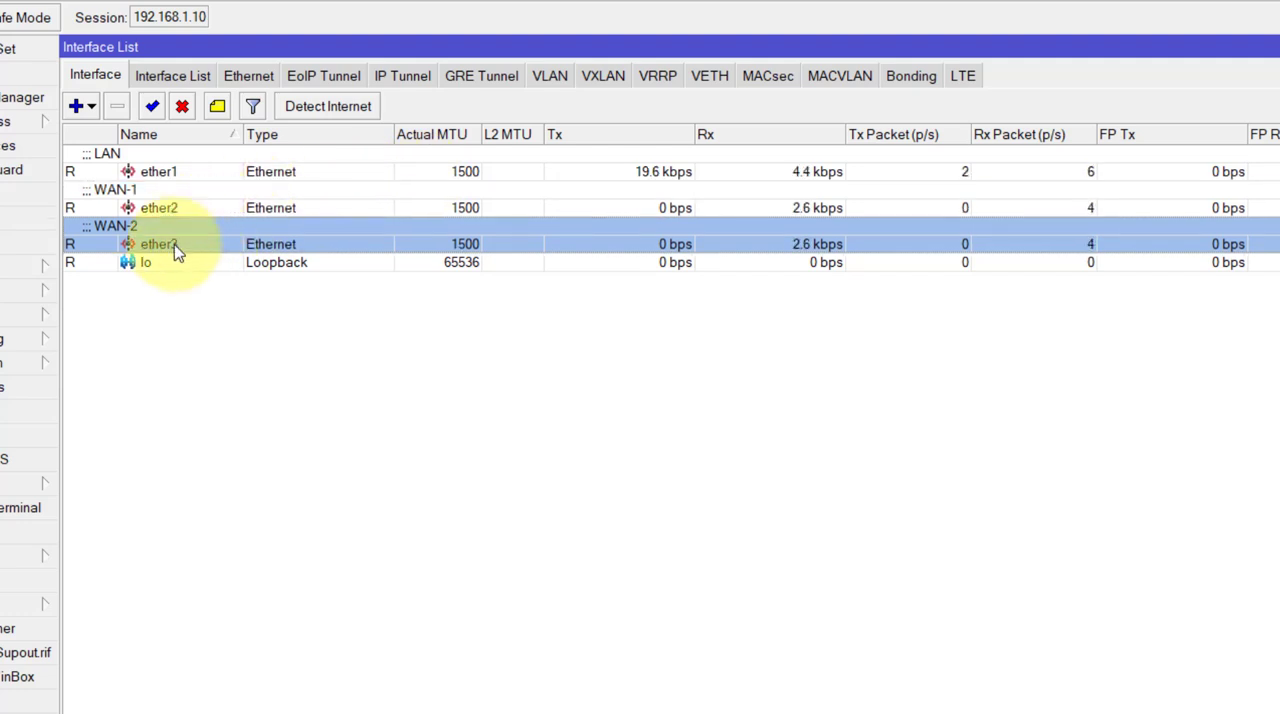
{"action": "left_click", "coordinate": [160, 175]}
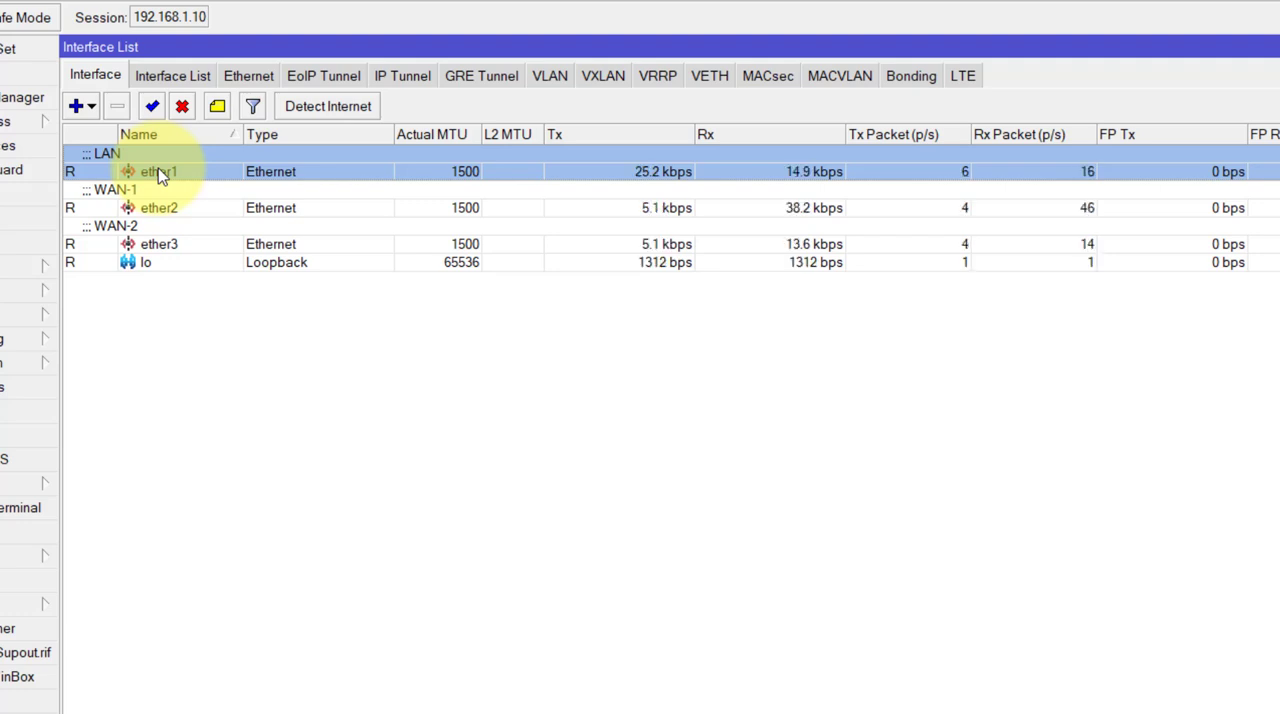
{"action": "left_click", "coordinate": [158, 200]}
{"action": "left_click", "coordinate": [168, 170]}
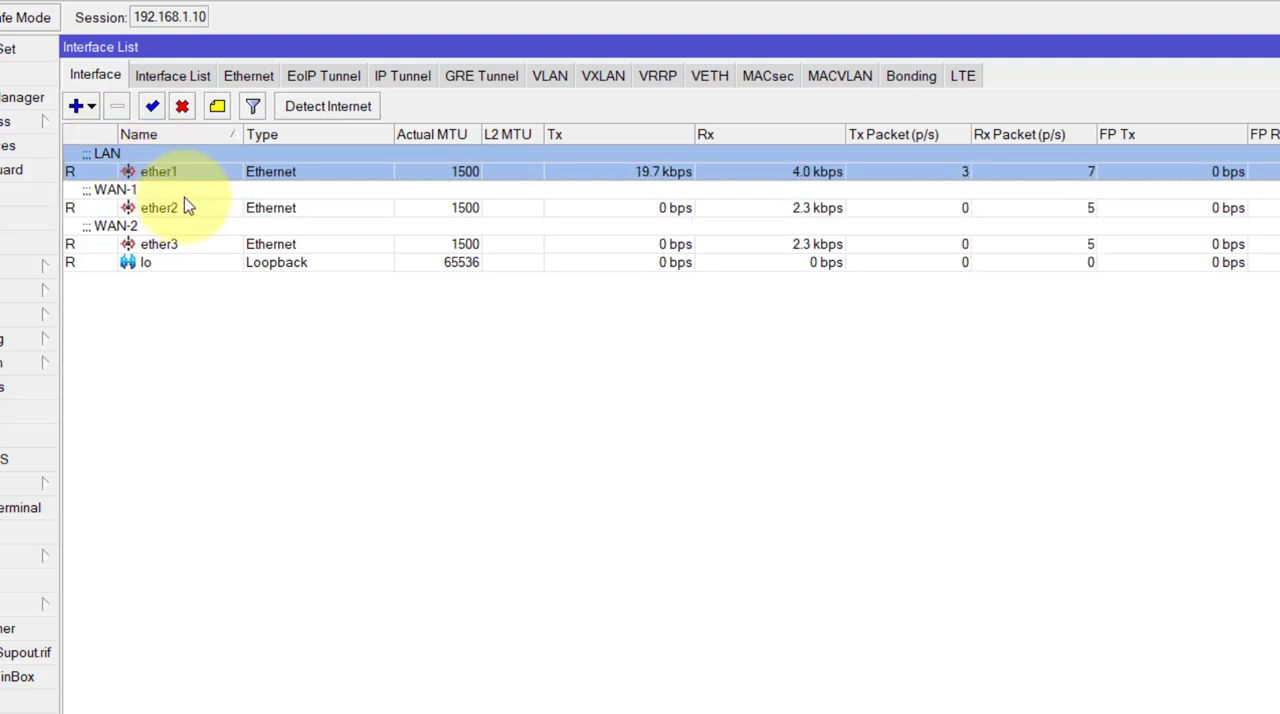
{"action": "left_click", "coordinate": [188, 200]}
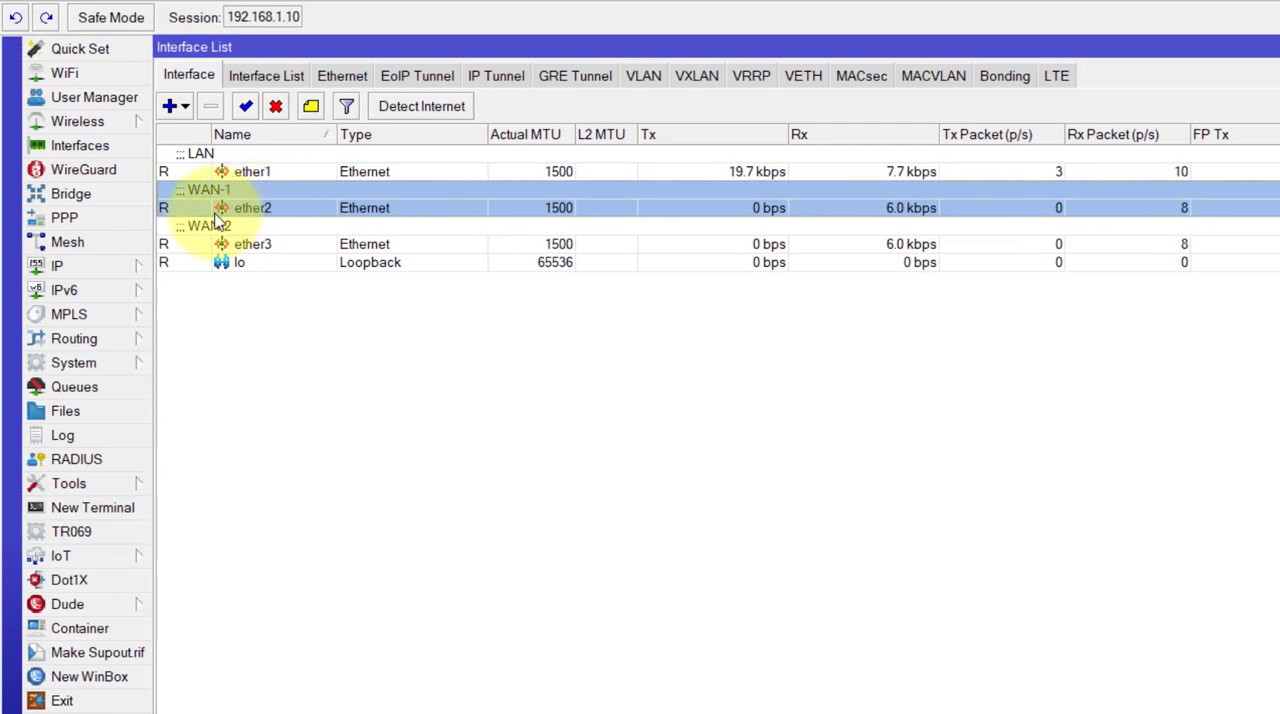
- Open the IP address list, maximize it and select the existing ether1 address
{"action": "left_click", "coordinate": [100, 268]}
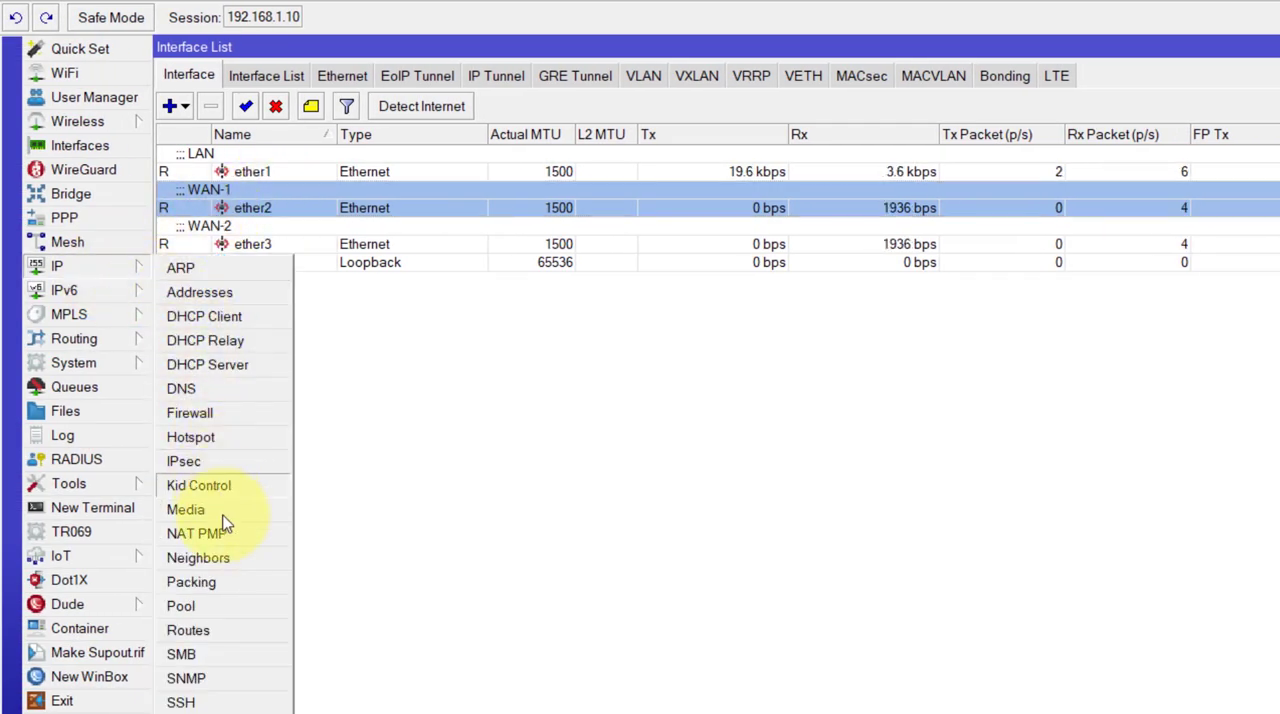
{"action": "left_click", "coordinate": [200, 292]}
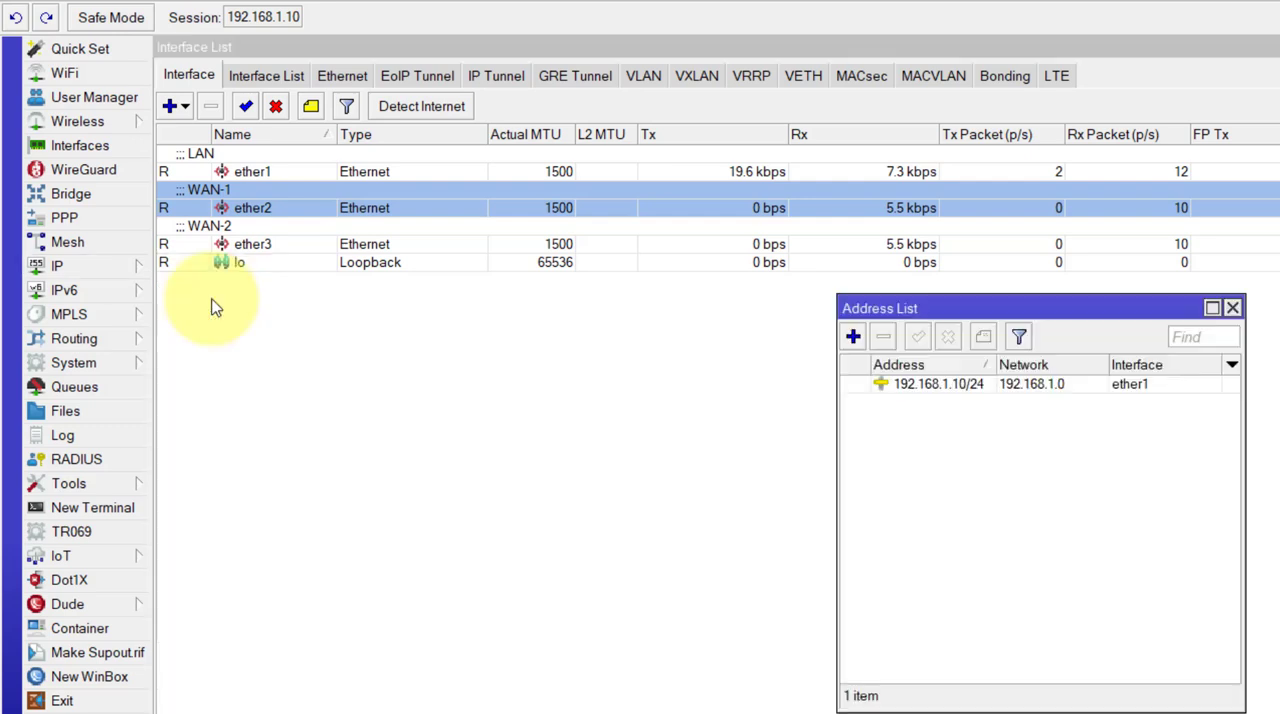
{"action": "left_click", "coordinate": [1212, 308]}
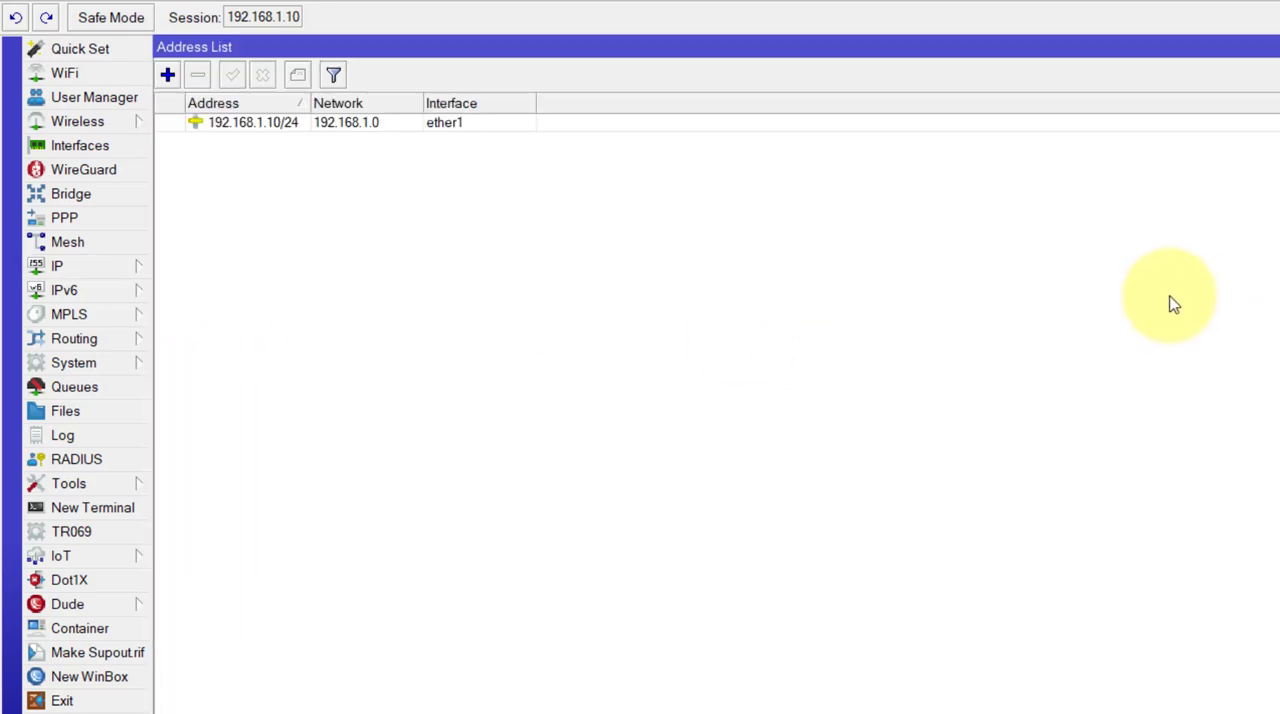
{"action": "left_click", "coordinate": [293, 128]}
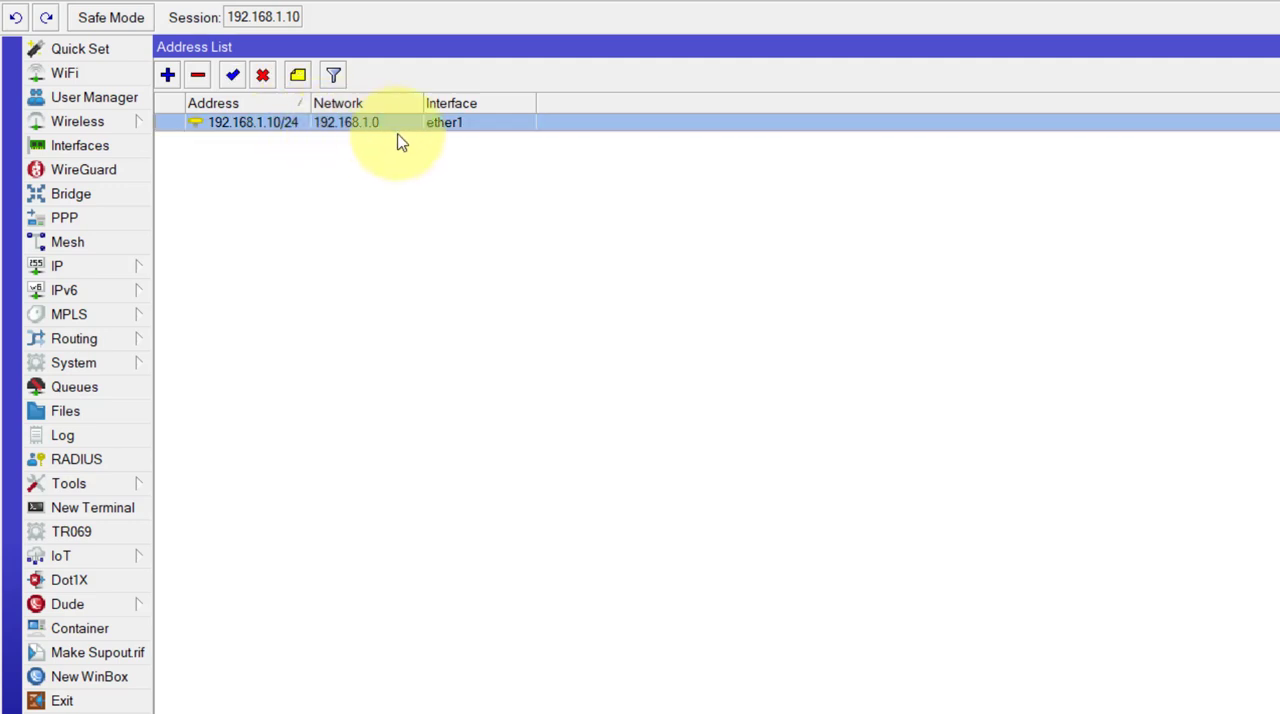
- Add the IP address 10.0.50.199/8 with network 255.0.0.0 on the ether2 interface and save it
{"action": "left_click", "coordinate": [167, 76]}
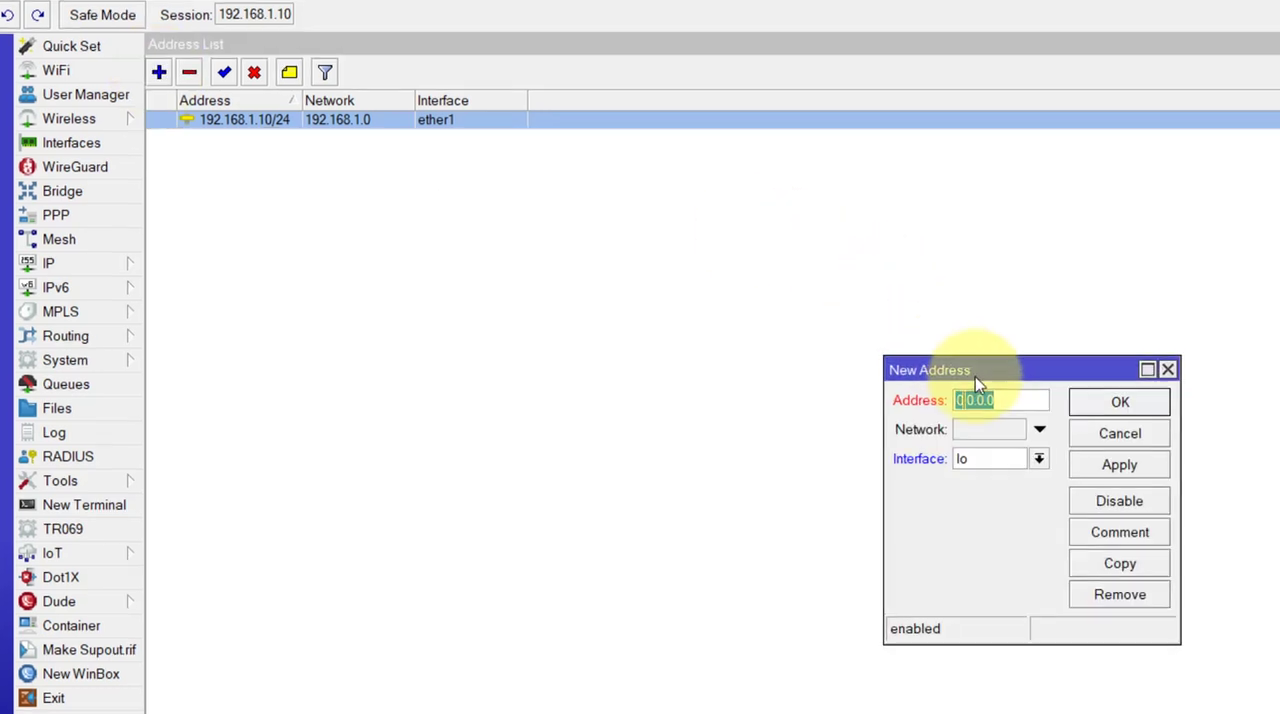
{"action": "type", "text": "10.0."}
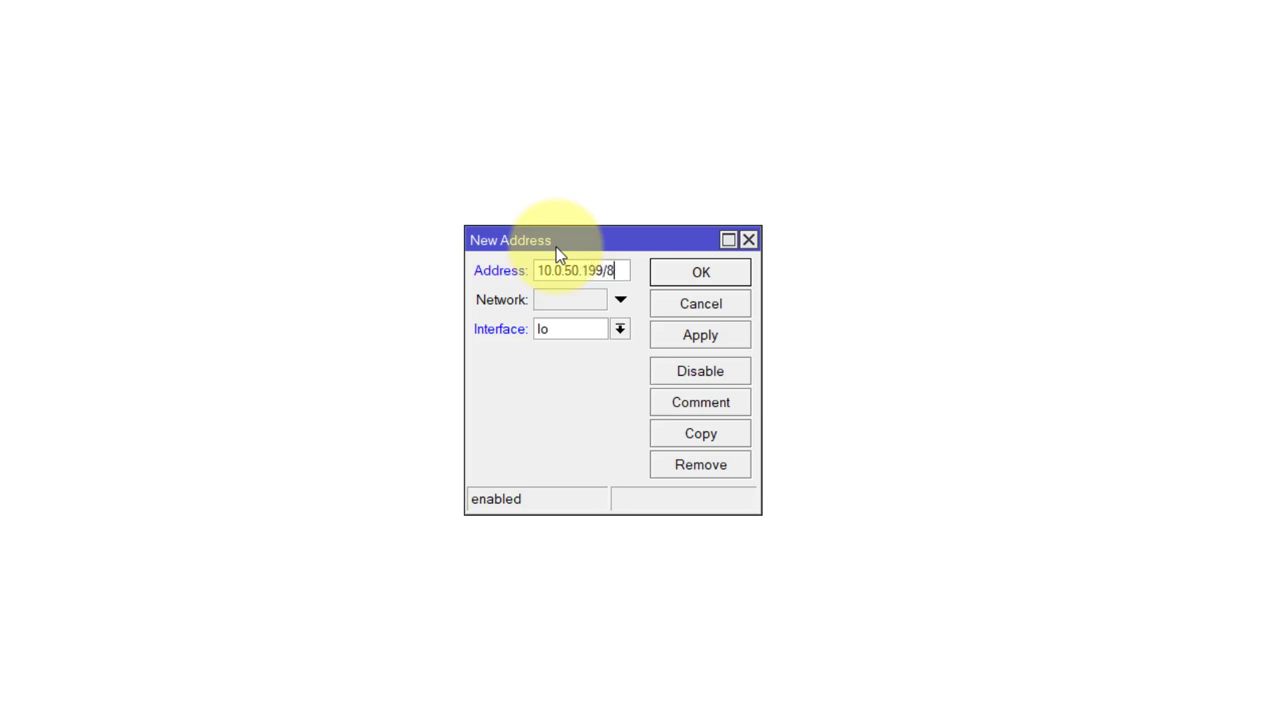
{"action": "left_click_drag", "start_coordinate": [563, 250], "coordinate": [288, 136]}
{"action": "left_click_drag", "start_coordinate": [484, 394], "coordinate": [700, 465]}
{"action": "left_click", "coordinate": [537, 184]}
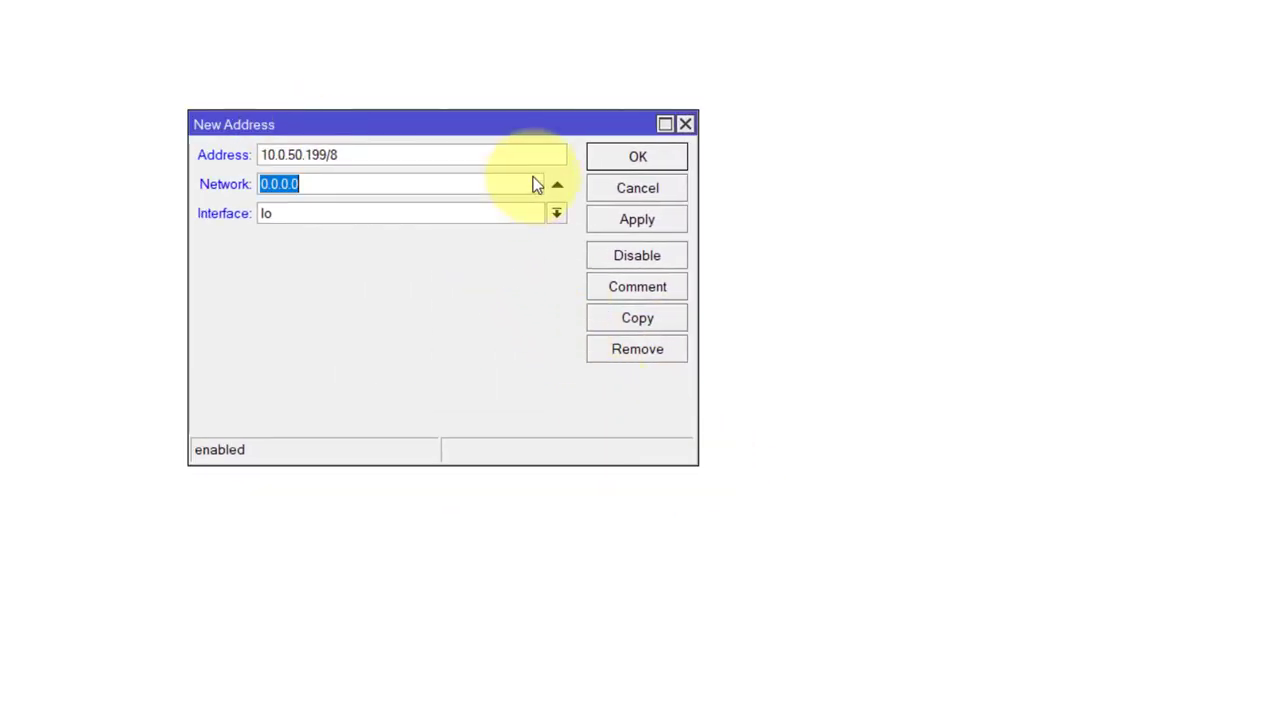
{"action": "type", "text": "255"}
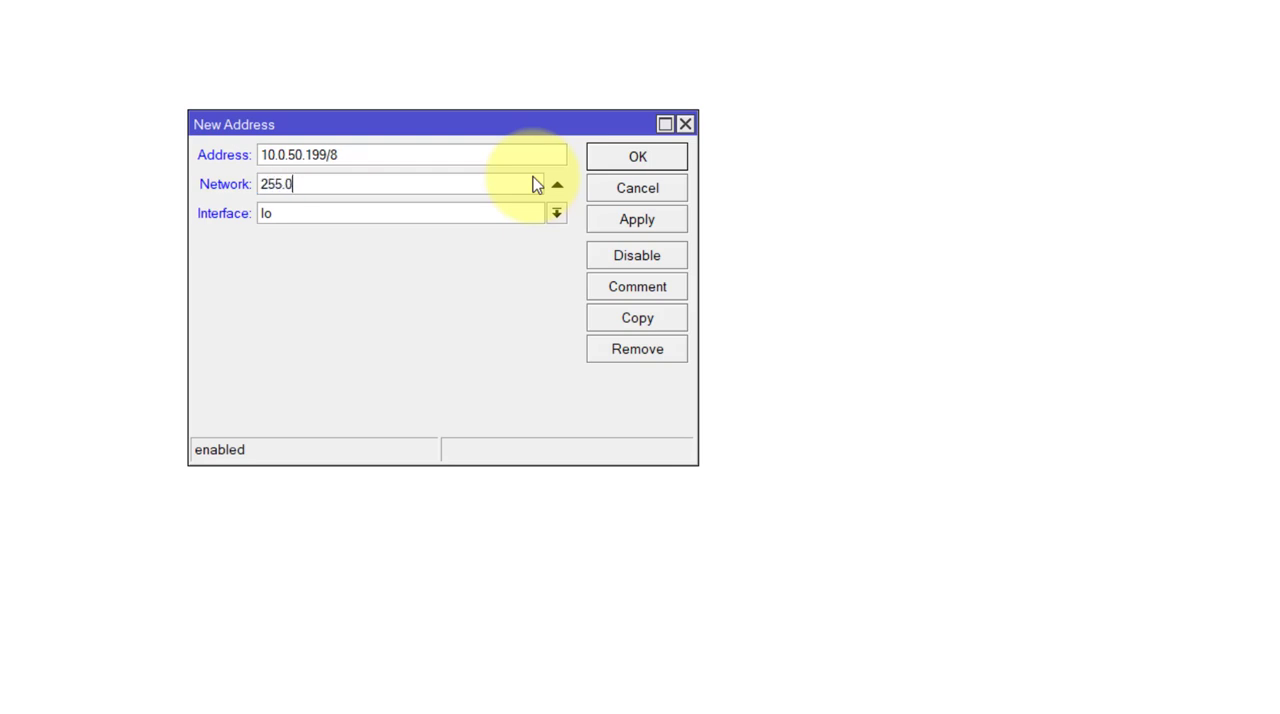
{"action": "left_click", "coordinate": [556, 213]}
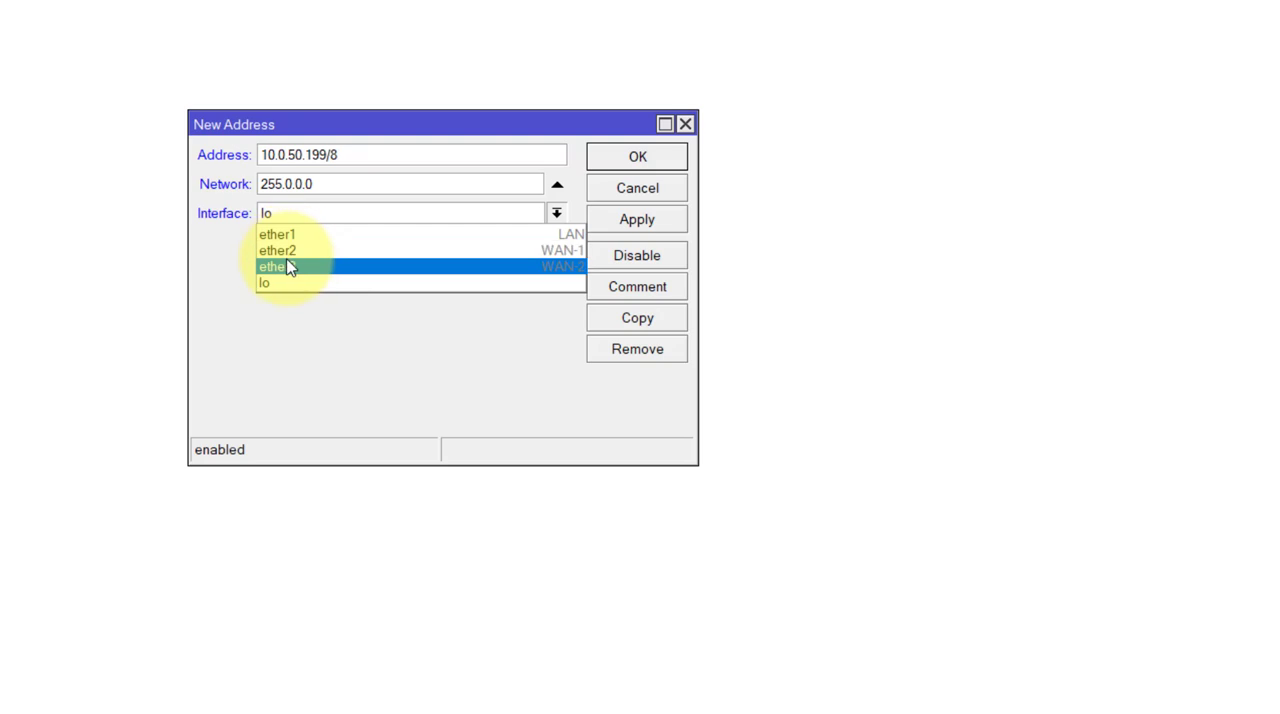
{"action": "left_click", "coordinate": [562, 258]}
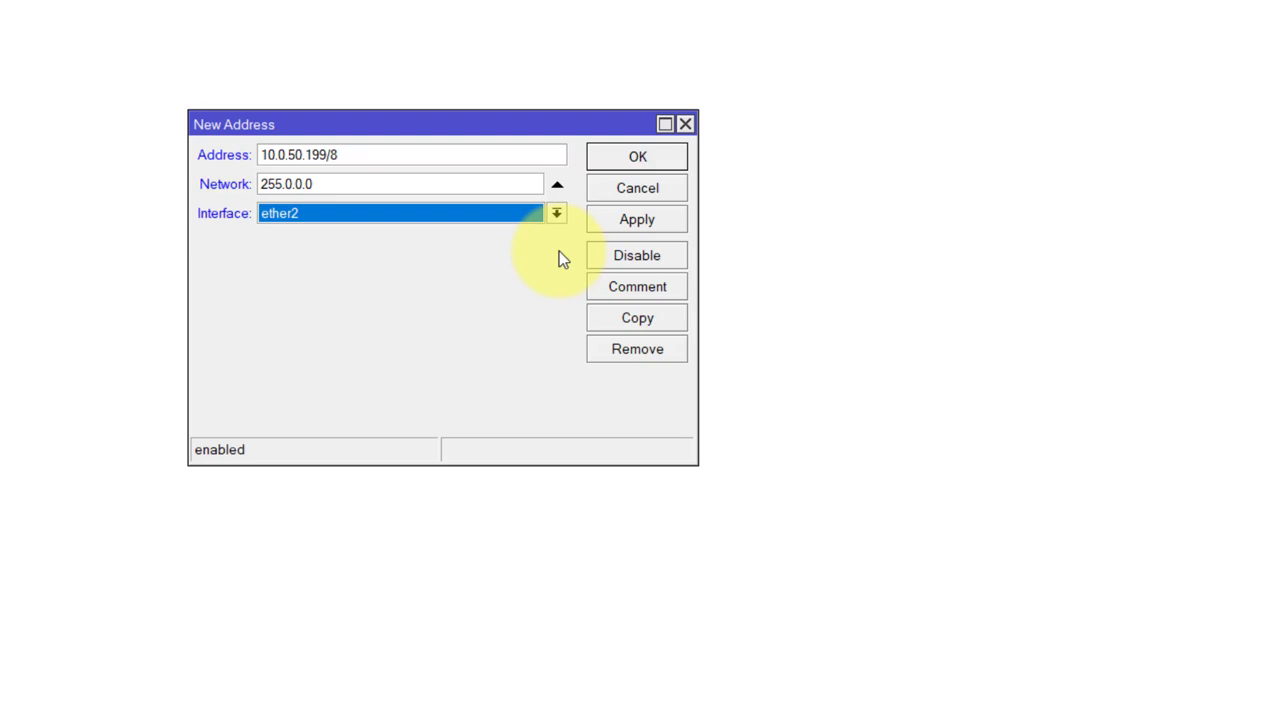
{"action": "left_click", "coordinate": [632, 218]}
{"action": "left_click", "coordinate": [638, 158]}
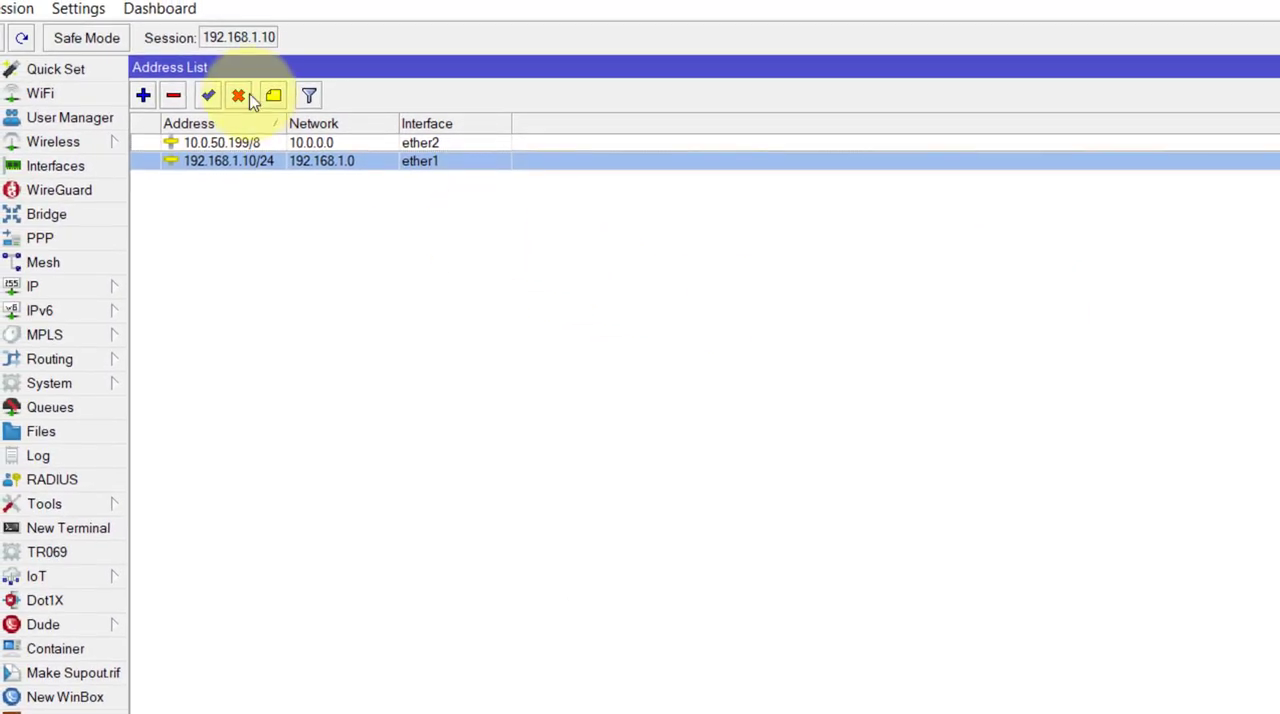
- Open the 192.168.1.10/24 address, check that its interface is set to ether1, and save it
{"action": "left_click", "coordinate": [199, 126]}
{"action": "left_click", "coordinate": [280, 144]}
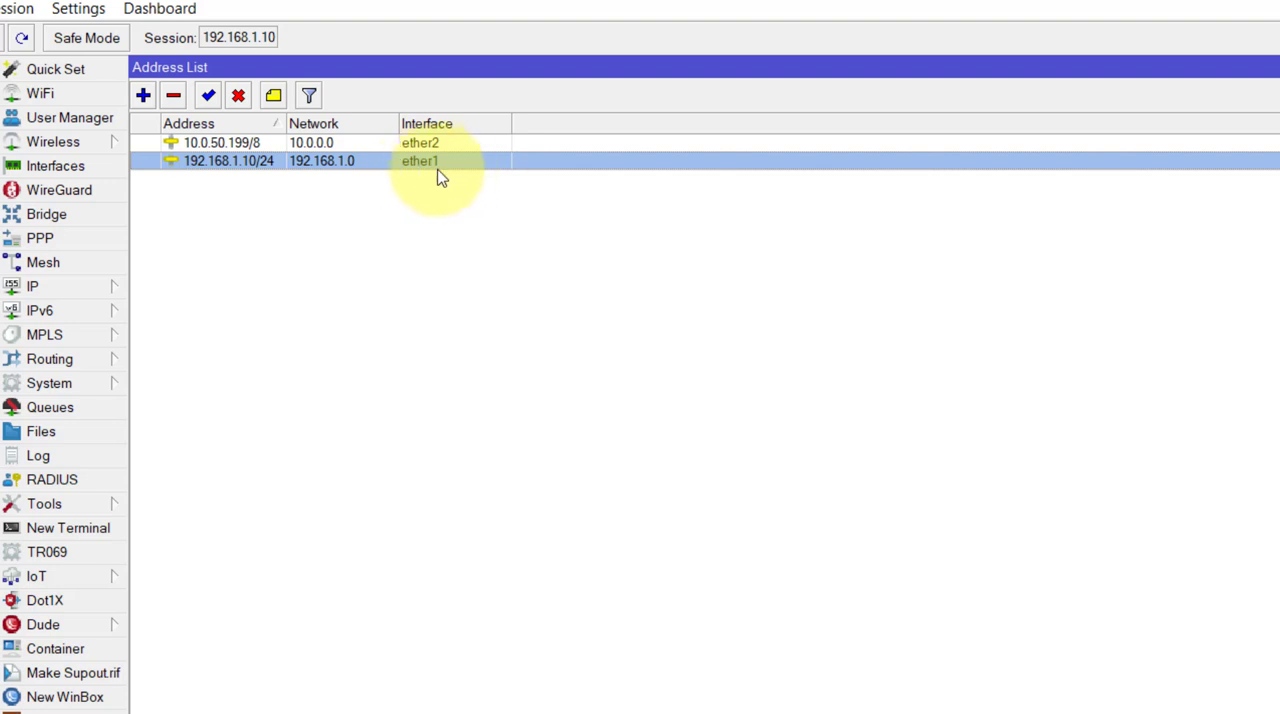
{"action": "double_click", "coordinate": [380, 166]}
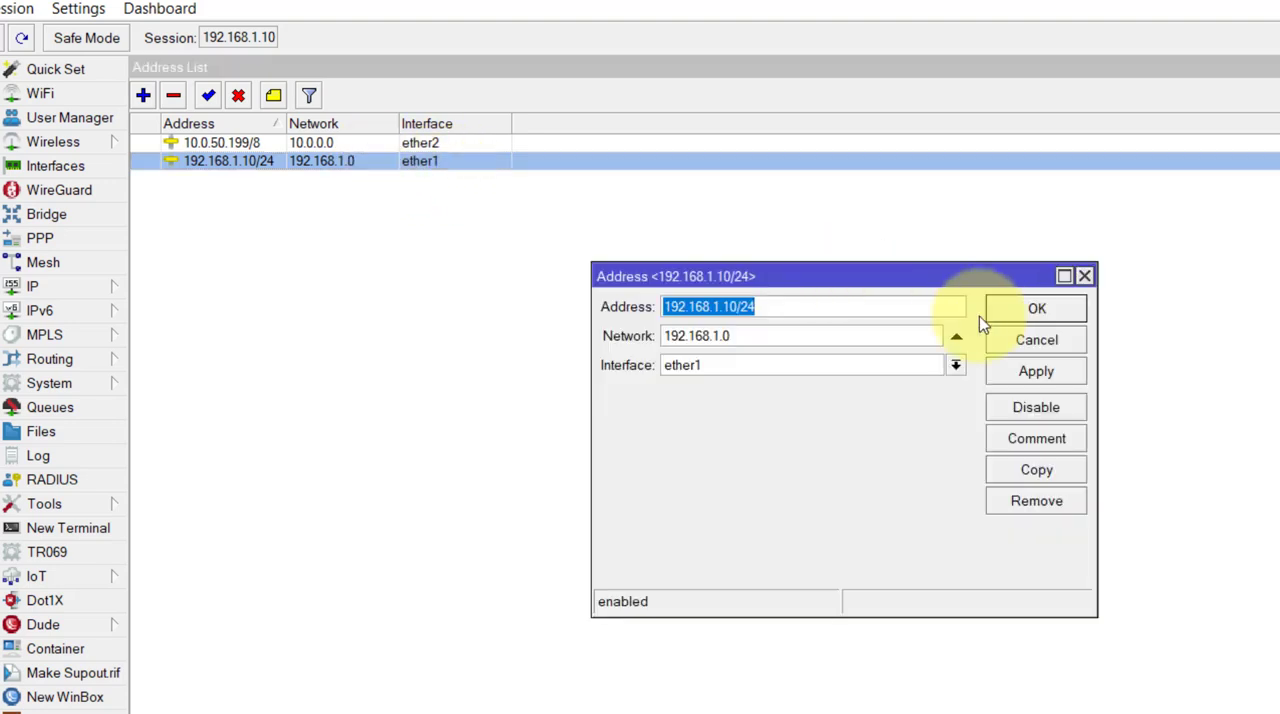
{"action": "left_click", "coordinate": [954, 367]}
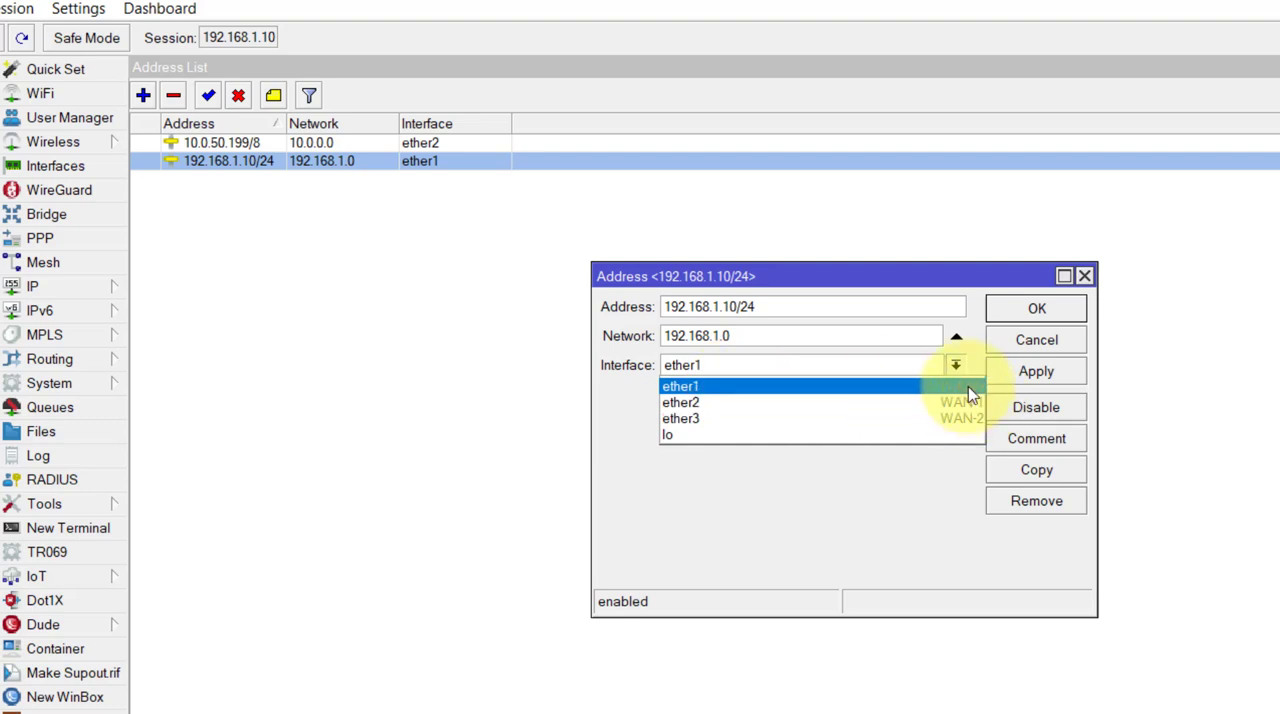
{"action": "left_click", "coordinate": [1048, 370]}
{"action": "left_click", "coordinate": [1050, 312]}
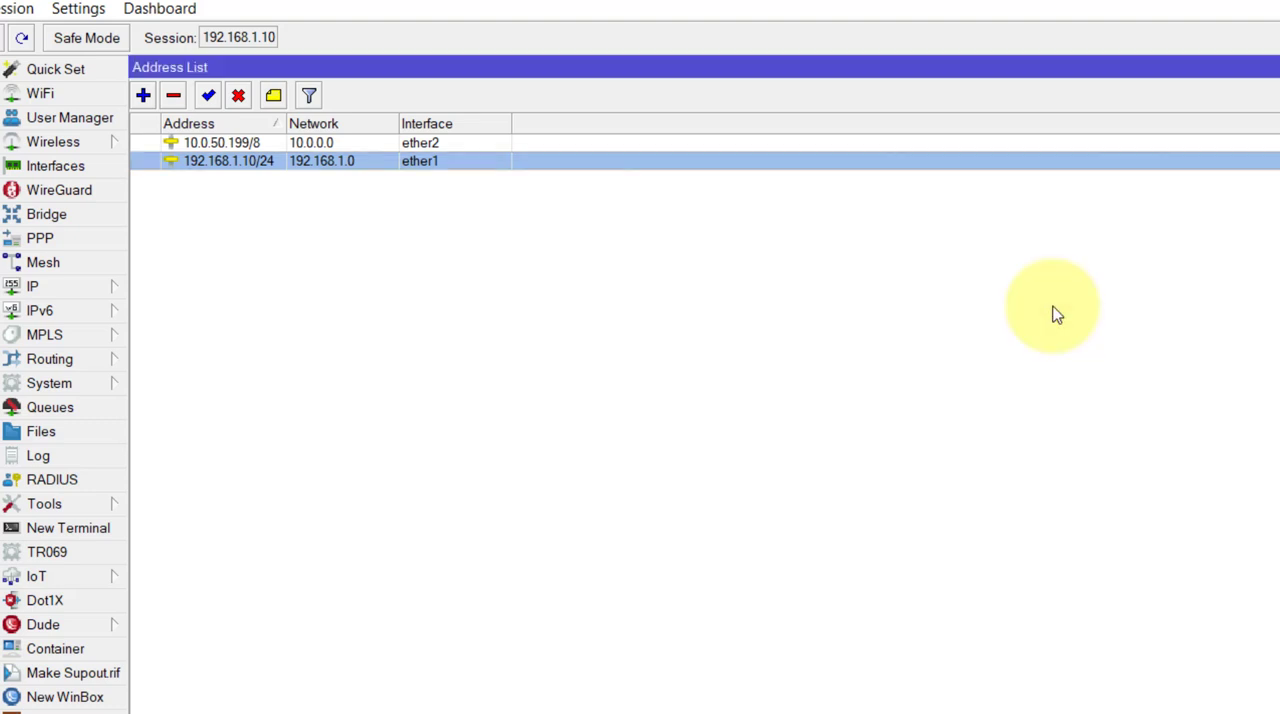
- Set the router's DNS servers to 10.0.0.200 and 8.8.8.8, and save the DNS settings
{"action": "left_click", "coordinate": [24, 290]}
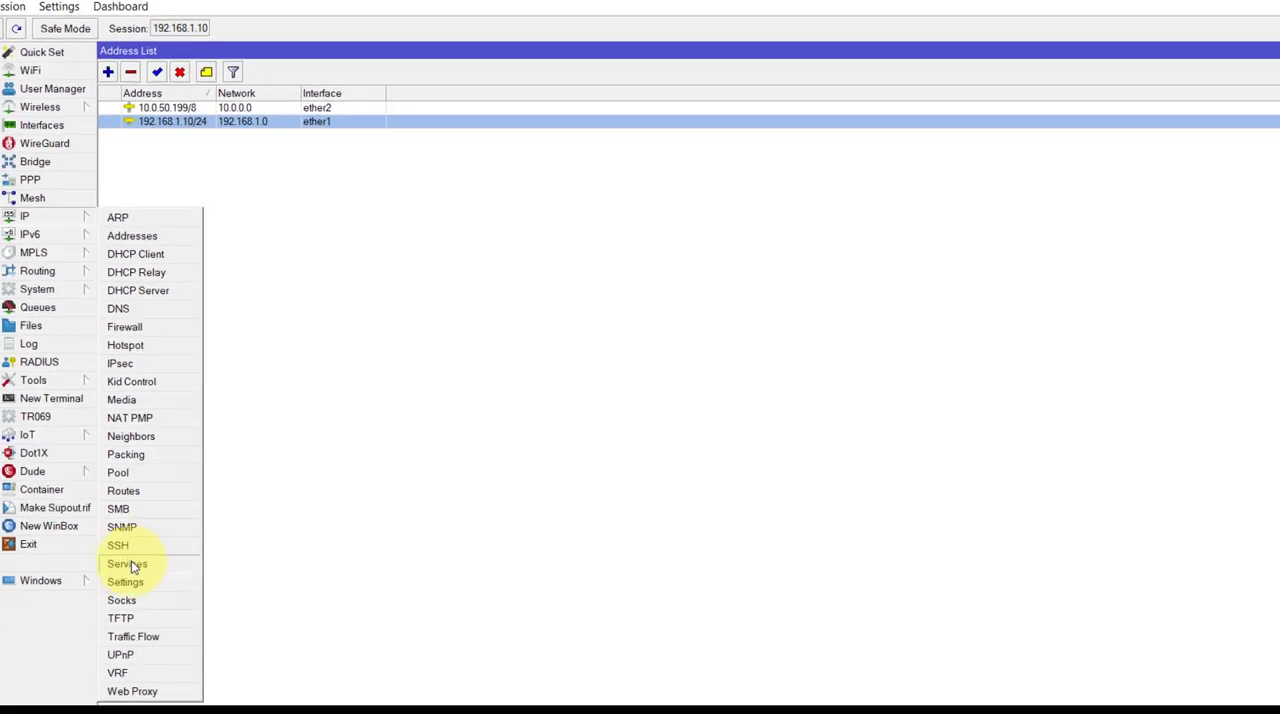
{"action": "left_click", "coordinate": [118, 308]}
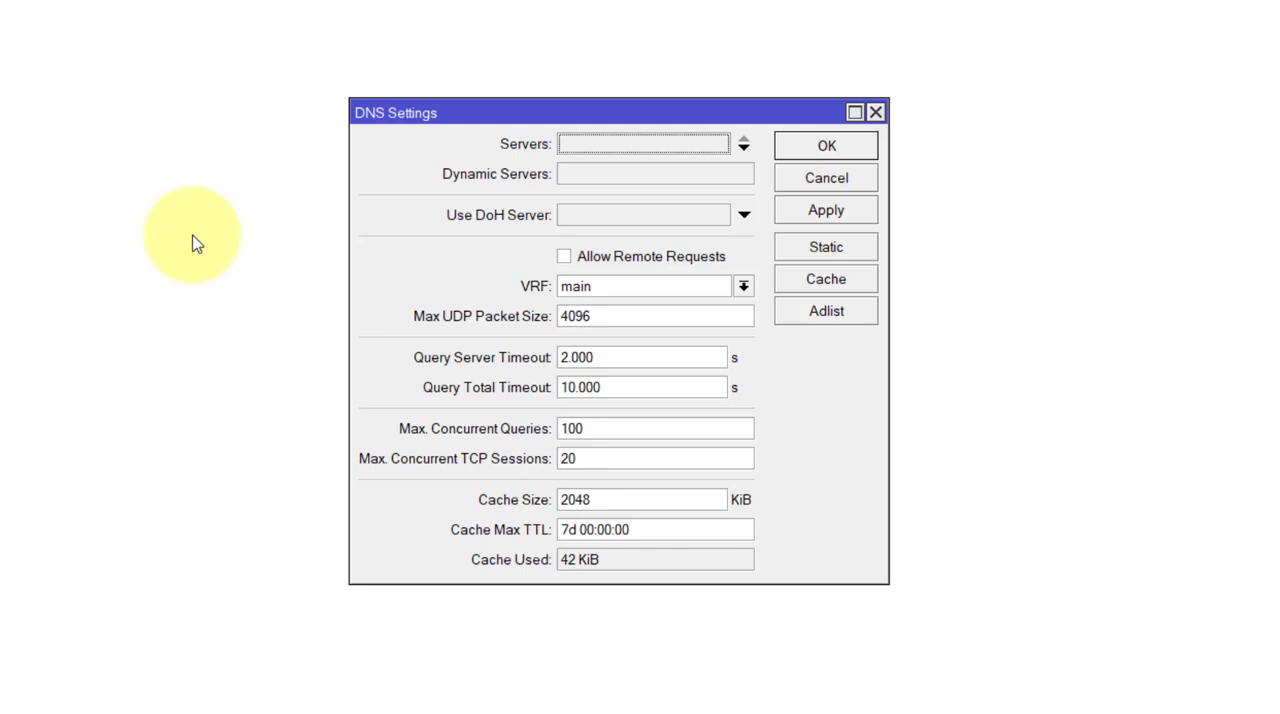
{"action": "left_click", "coordinate": [610, 144]}
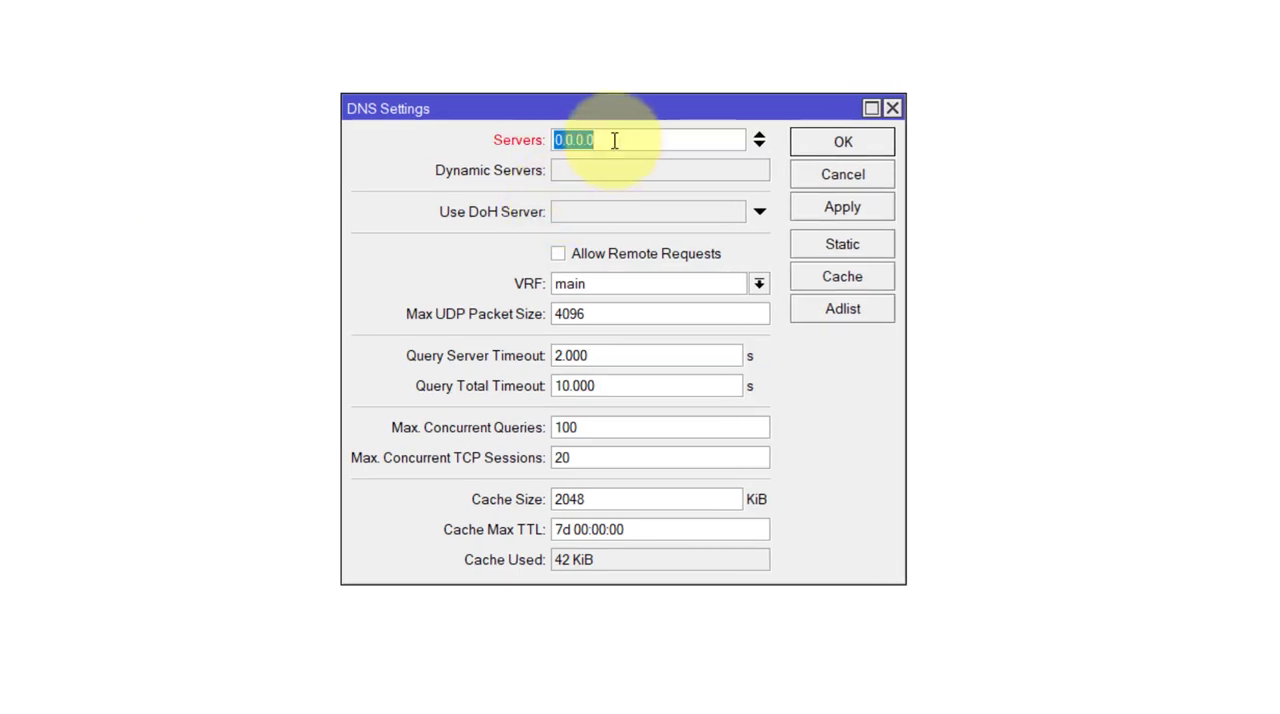
{"action": "type", "text": "10"}
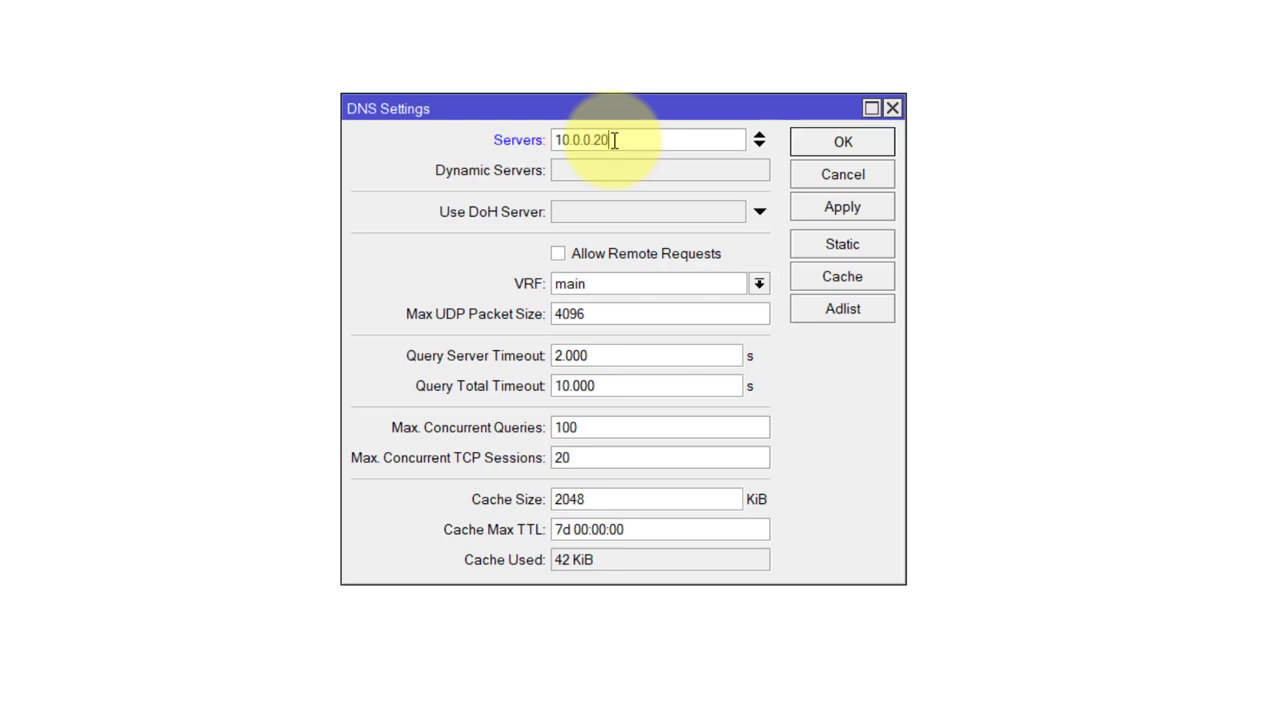
{"action": "left_click", "coordinate": [760, 148]}
{"action": "type", "text": "8.8."}
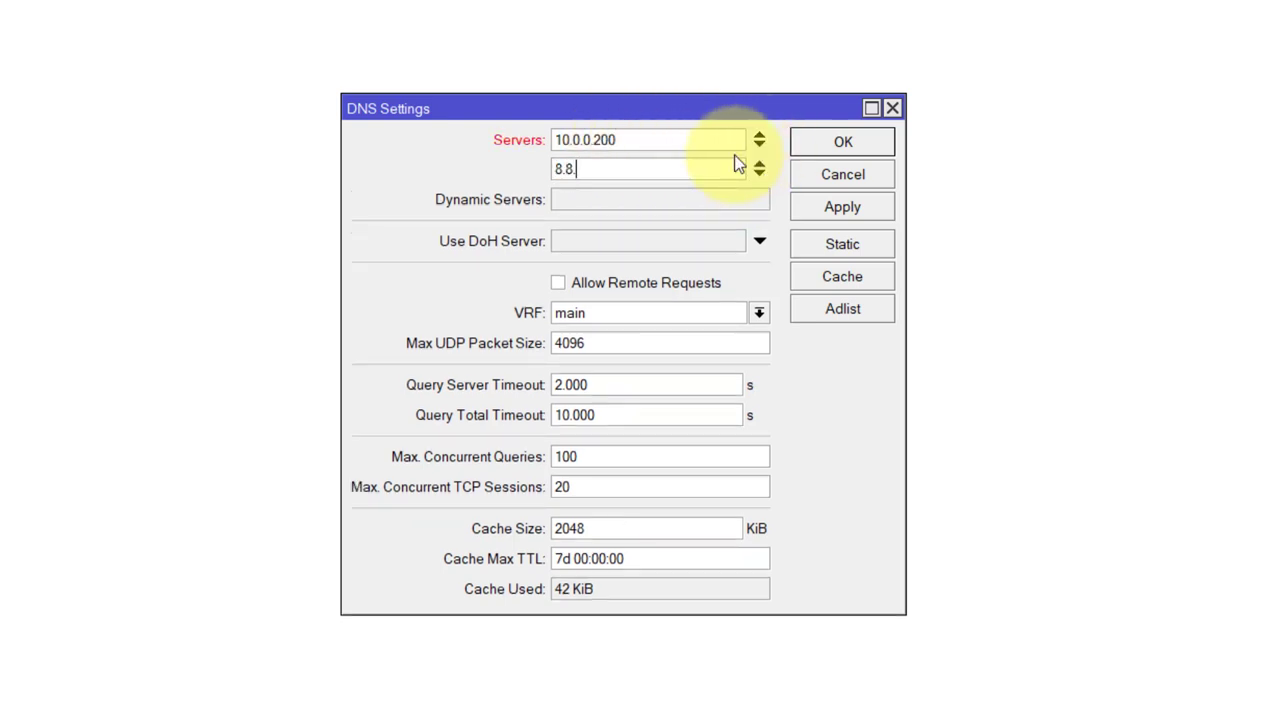
{"action": "type", "text": "8.8"}
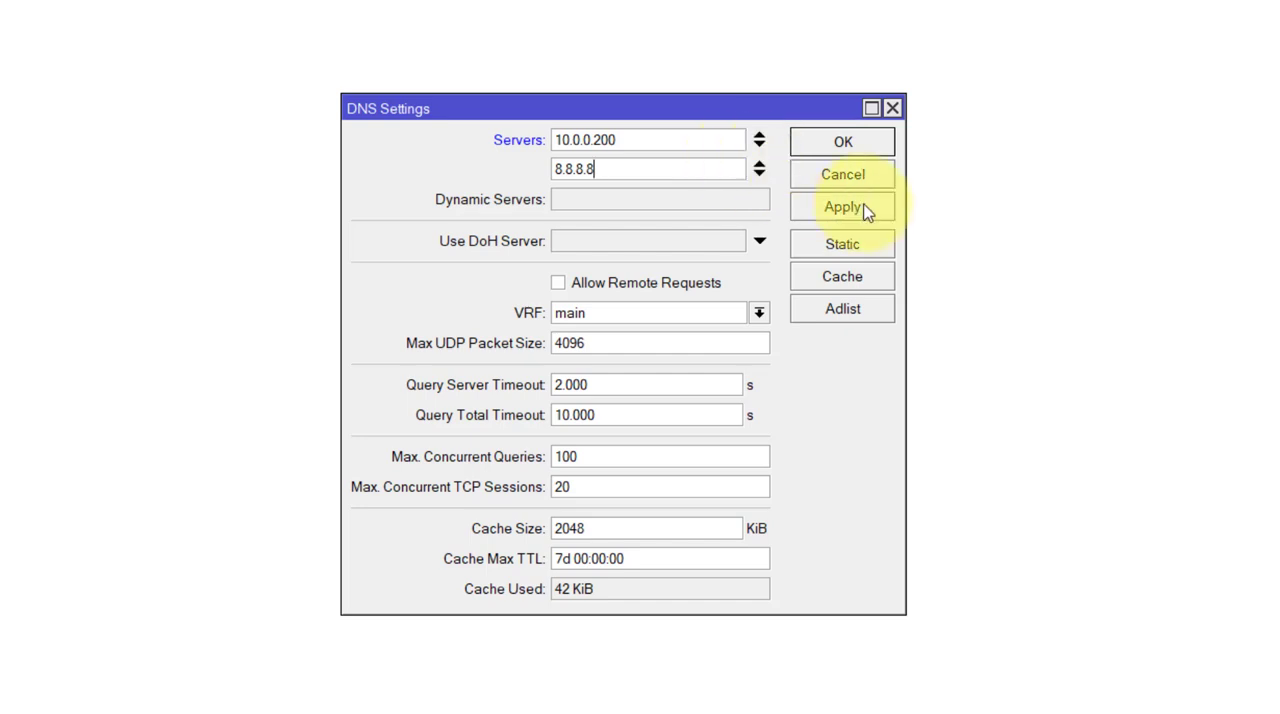
{"action": "left_click", "coordinate": [867, 208]}
{"action": "left_click", "coordinate": [886, 158]}
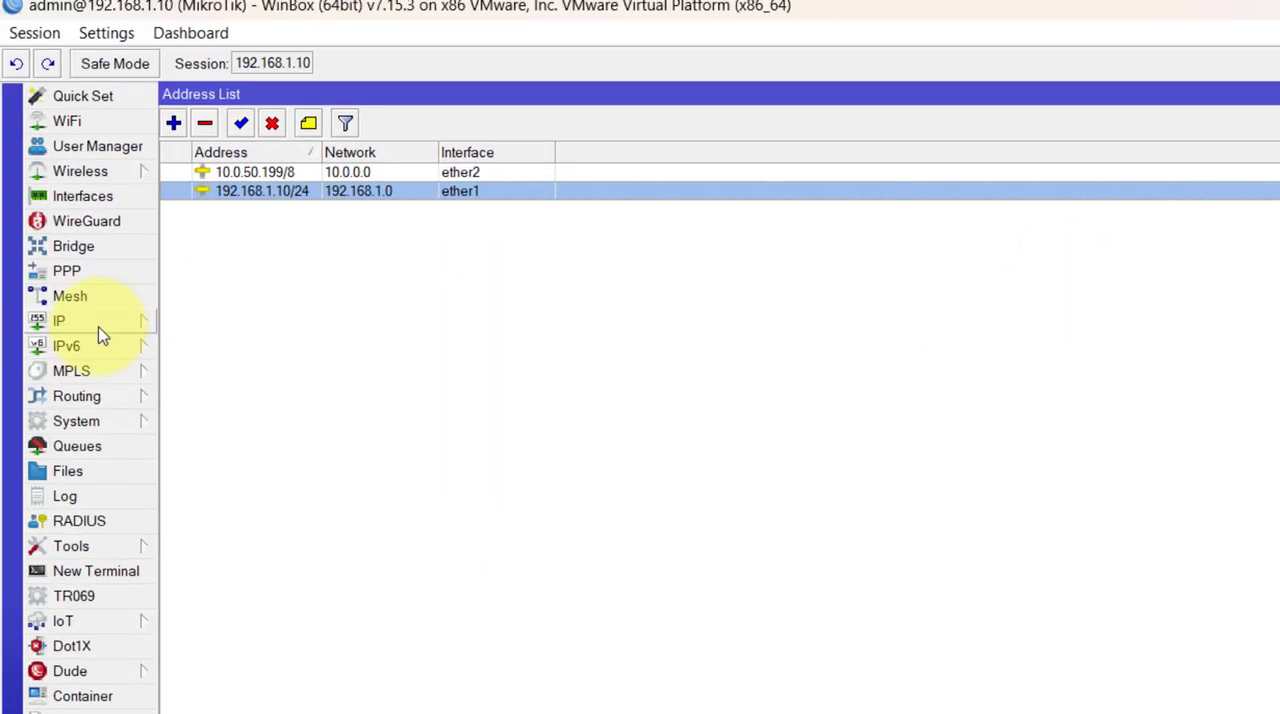
- Add a default route for 0.0.0.0/0 through gateway 10.0.0.200 with gateway checking set to ping, and save it
{"action": "left_click", "coordinate": [95, 322]}
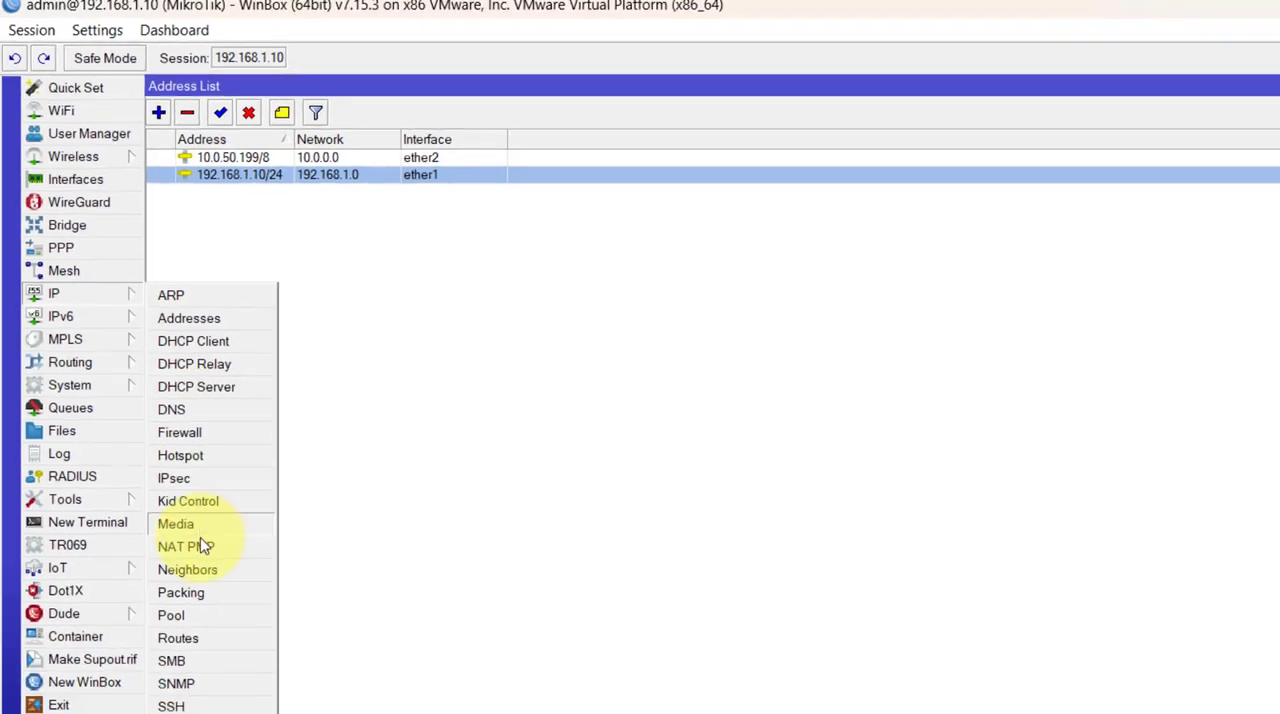
{"action": "left_click", "coordinate": [199, 620]}
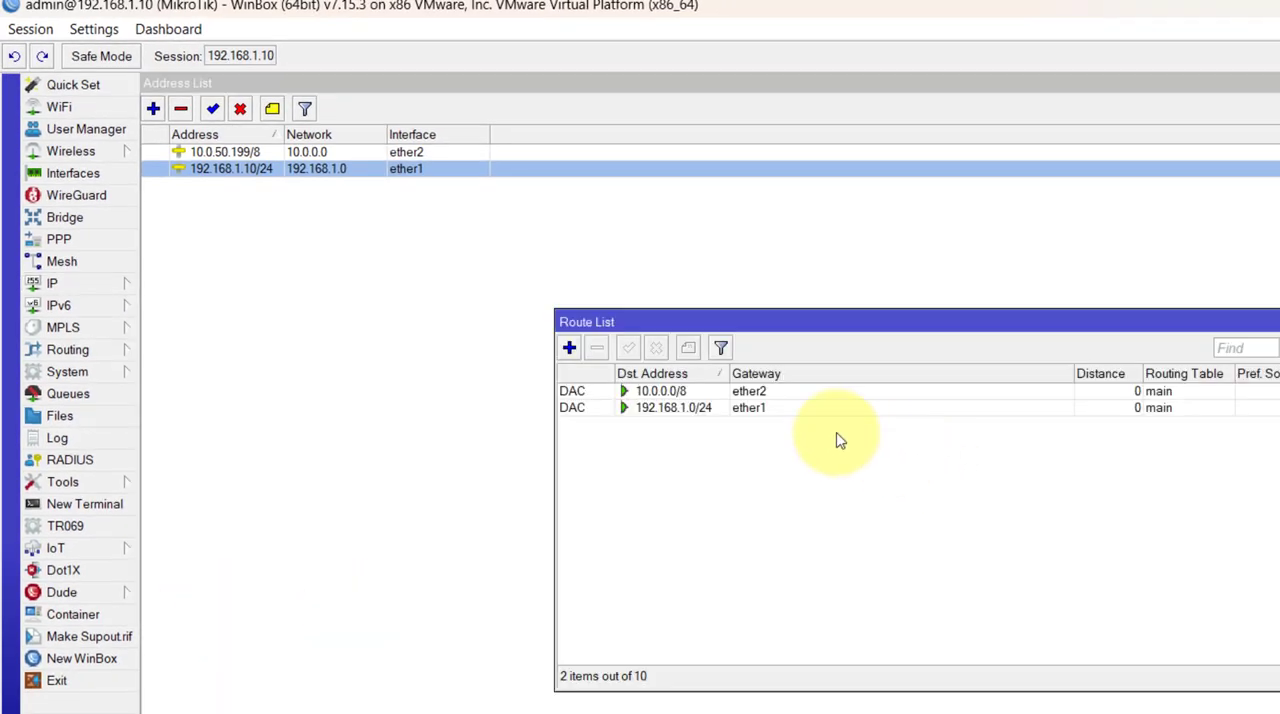
{"action": "left_click", "coordinate": [569, 349]}
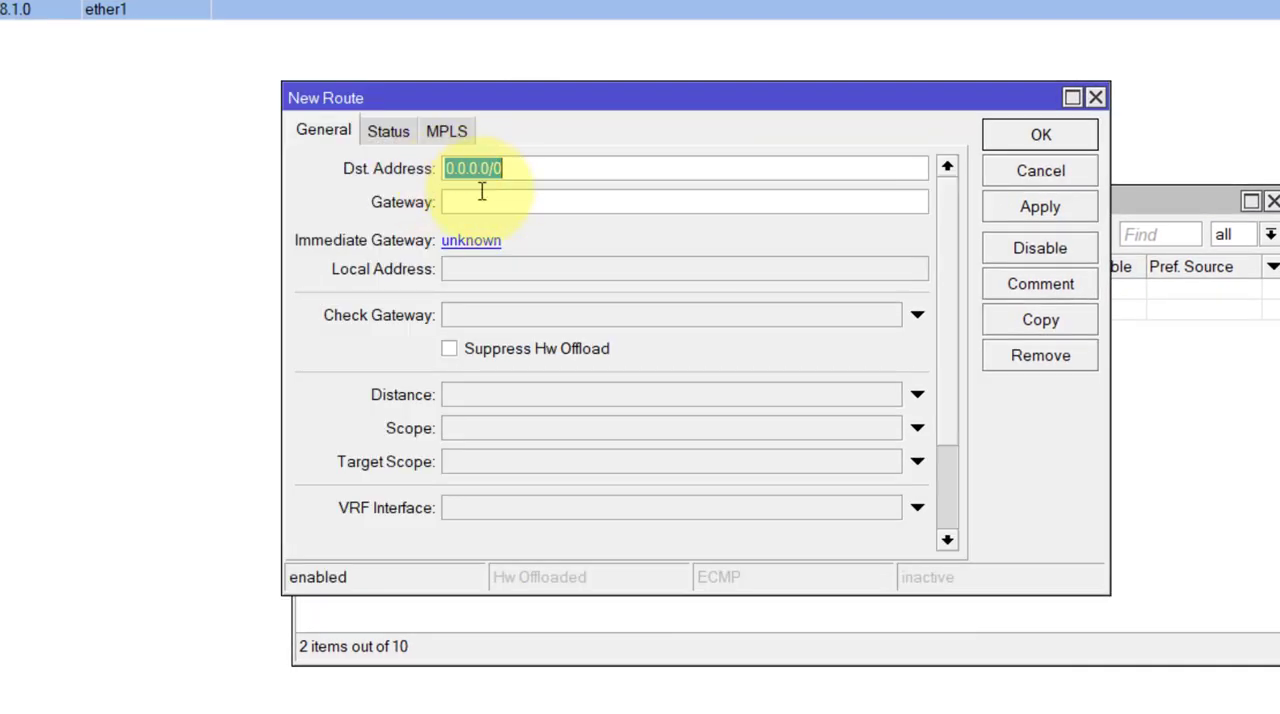
{"action": "left_click", "coordinate": [493, 202]}
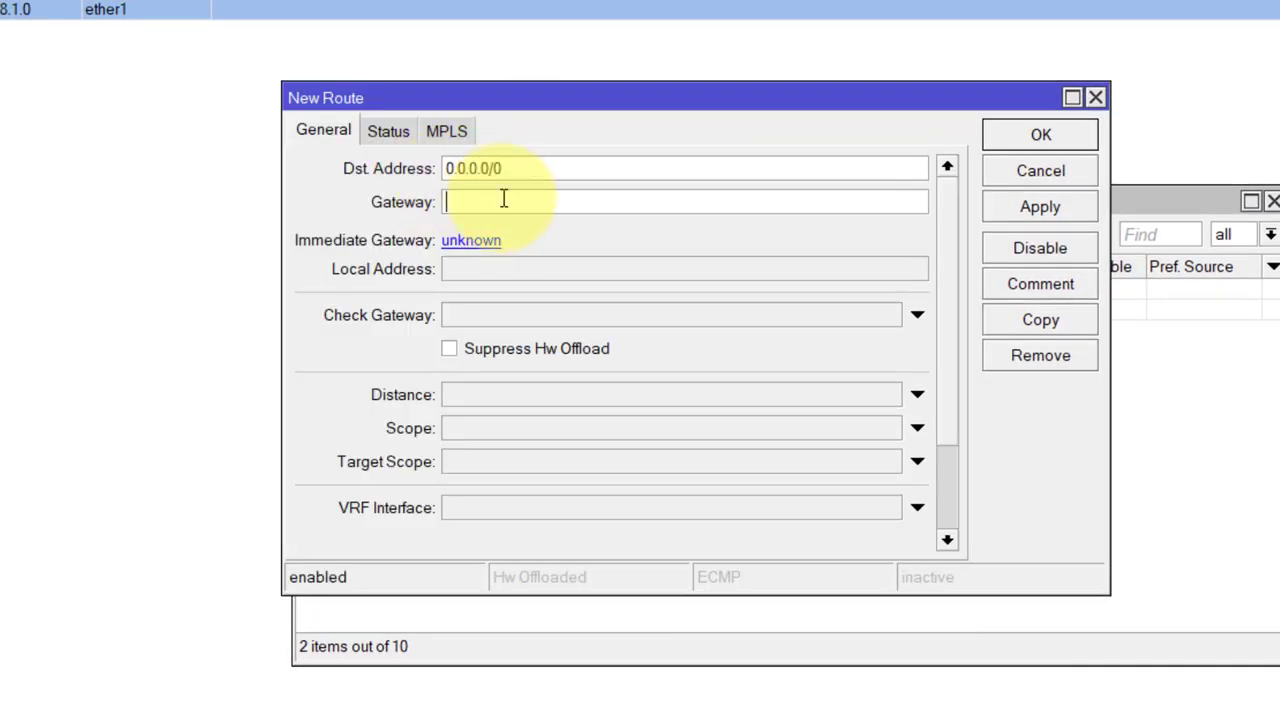
{"action": "type", "text": "10.0.0."}
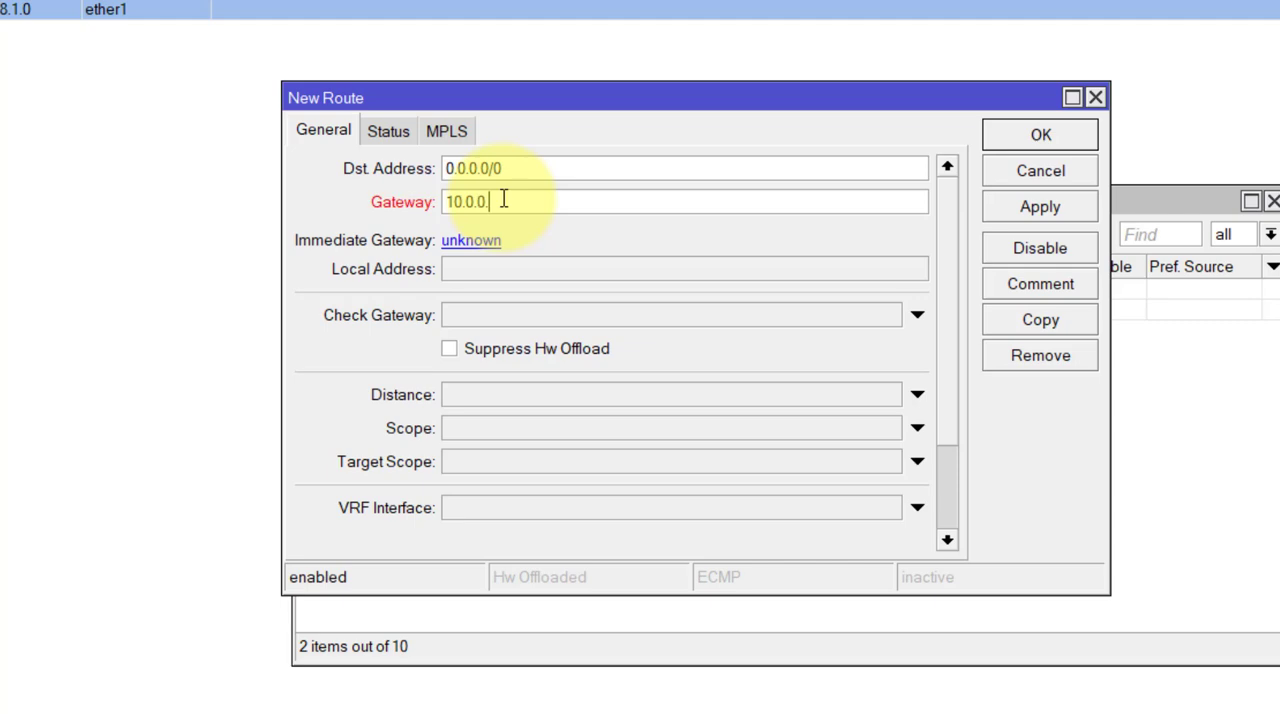
{"action": "type", "text": "200"}
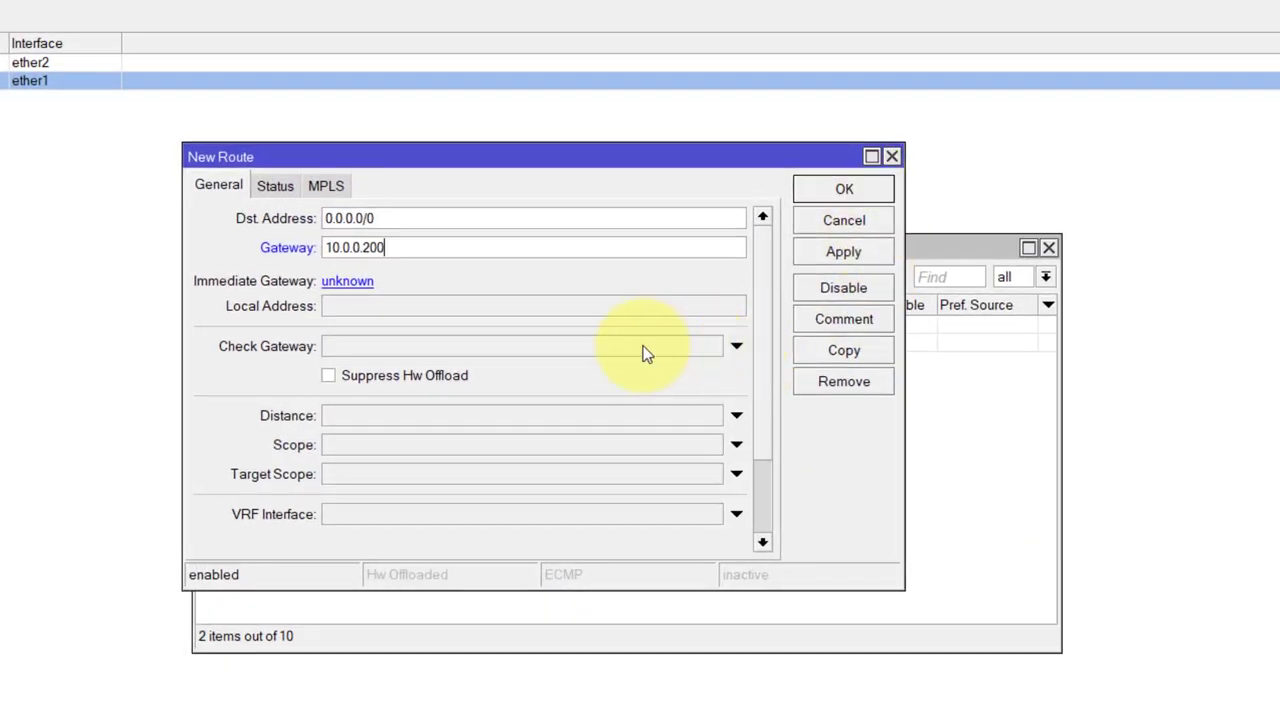
{"action": "left_click", "coordinate": [736, 348]}
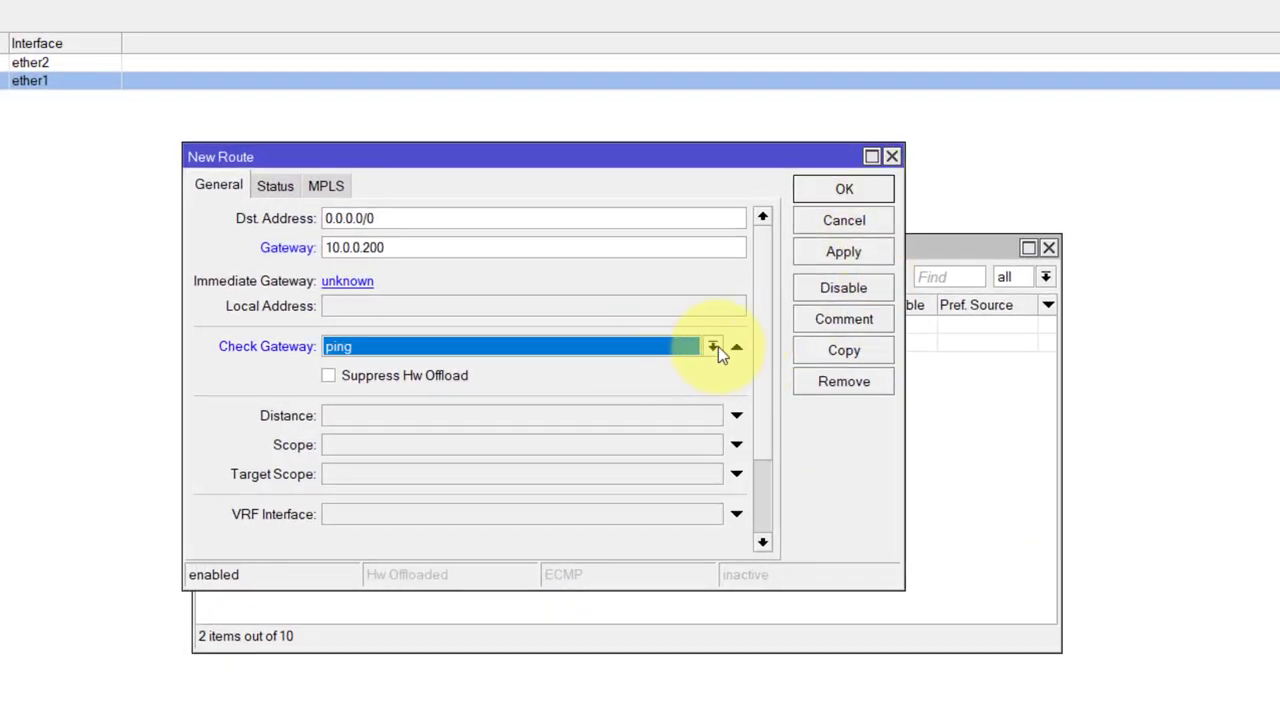
{"action": "left_click", "coordinate": [712, 346]}
{"action": "left_click", "coordinate": [371, 413]}
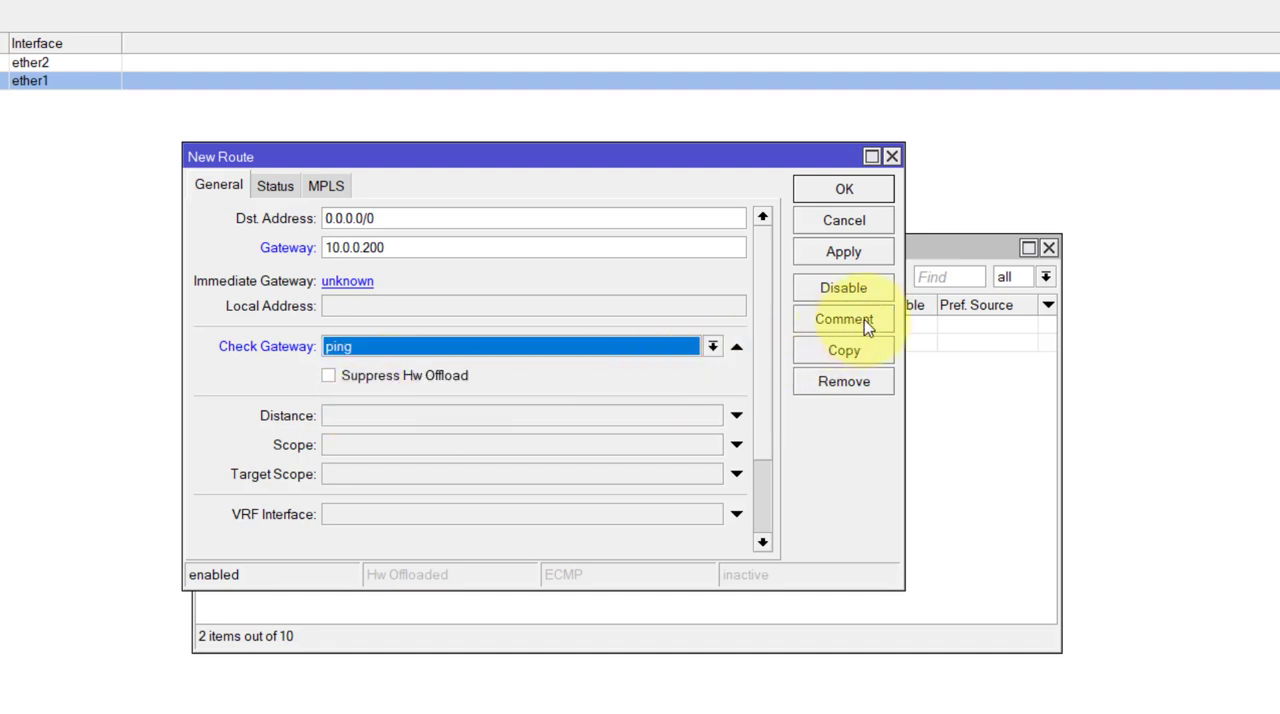
{"action": "left_click", "coordinate": [847, 256]}
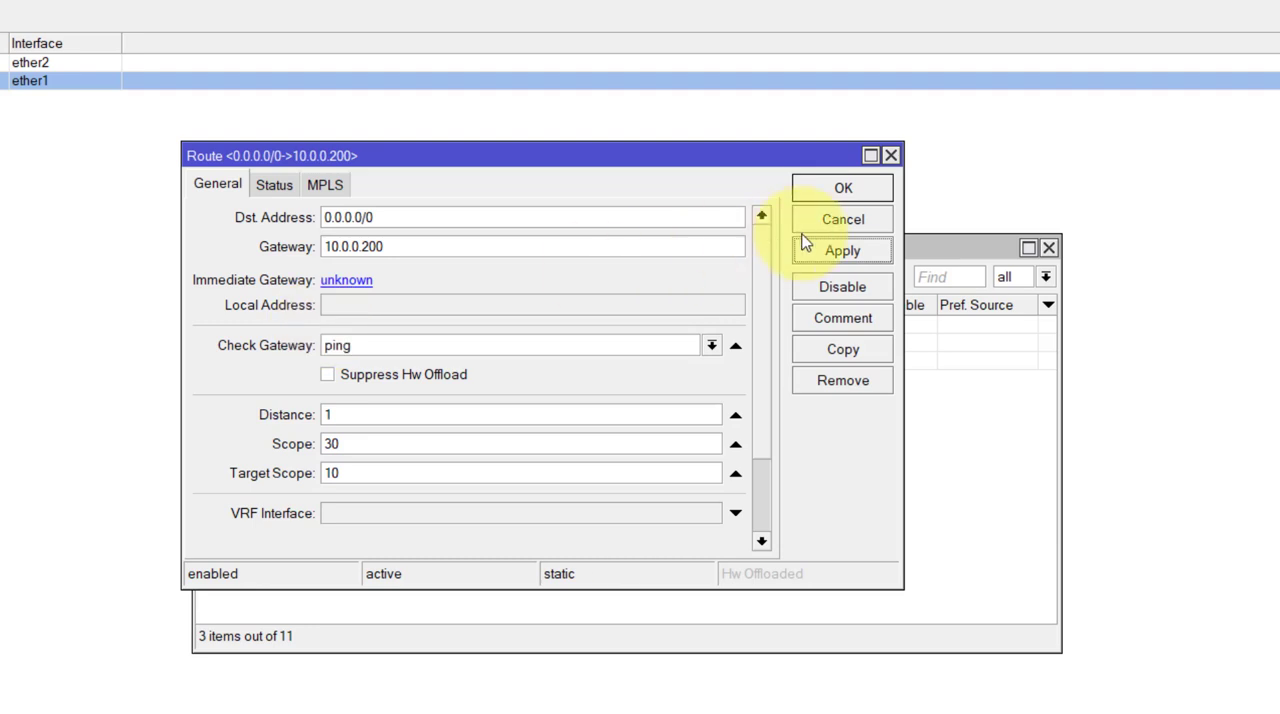
{"action": "left_click", "coordinate": [848, 192]}
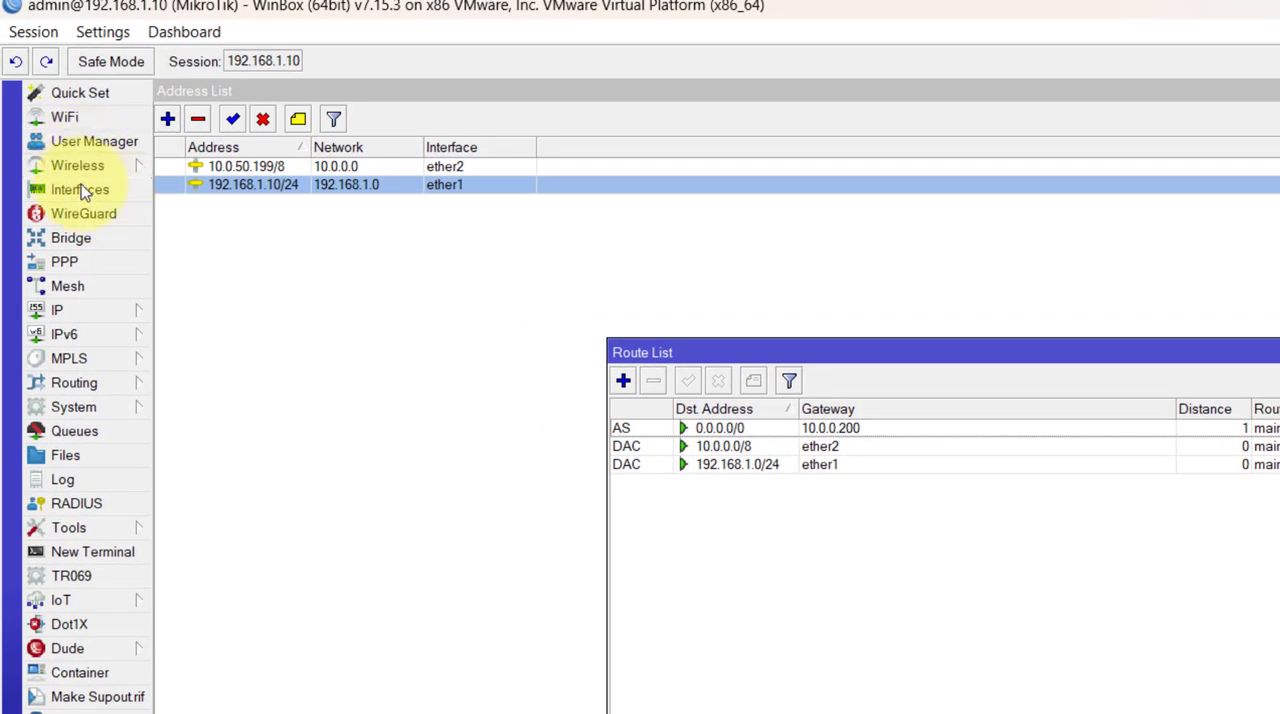
- Test internet access by pinging yahoo.com from a router terminal, stop the ping, and close the terminal and route list
{"action": "left_click", "coordinate": [108, 551]}
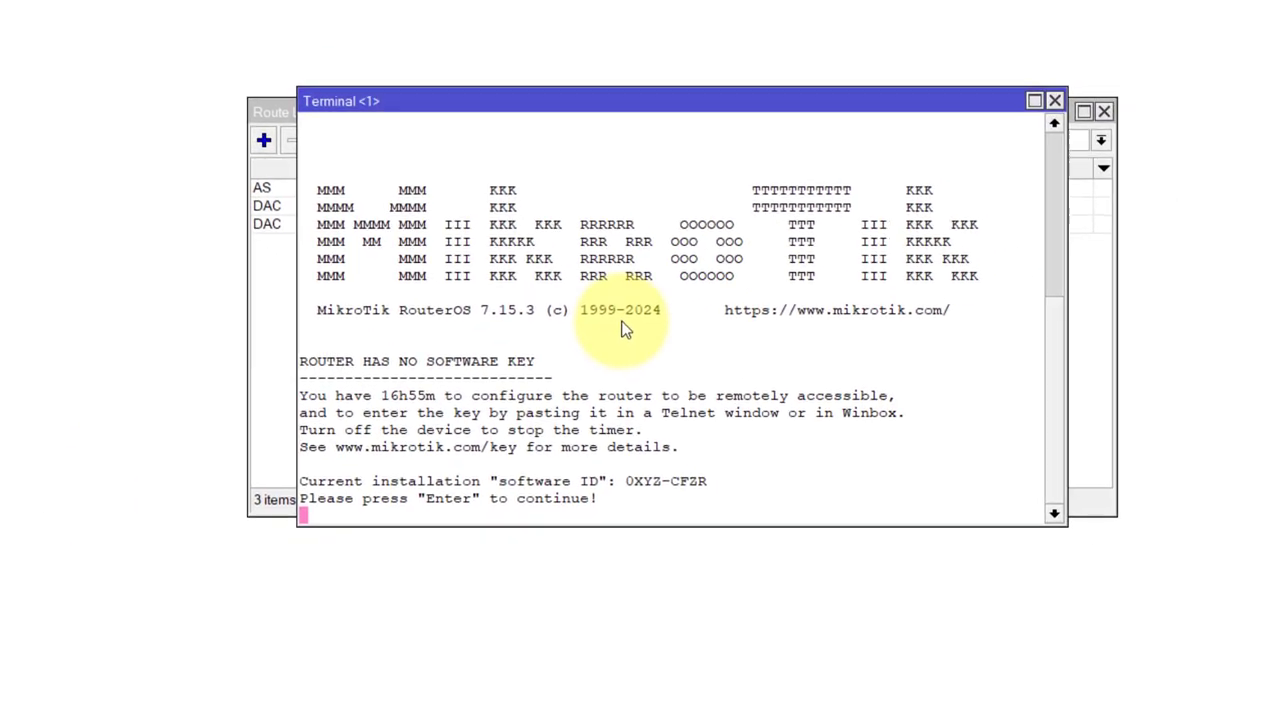
{"action": "key", "text": "Return"}
{"action": "key", "text": "Return"}
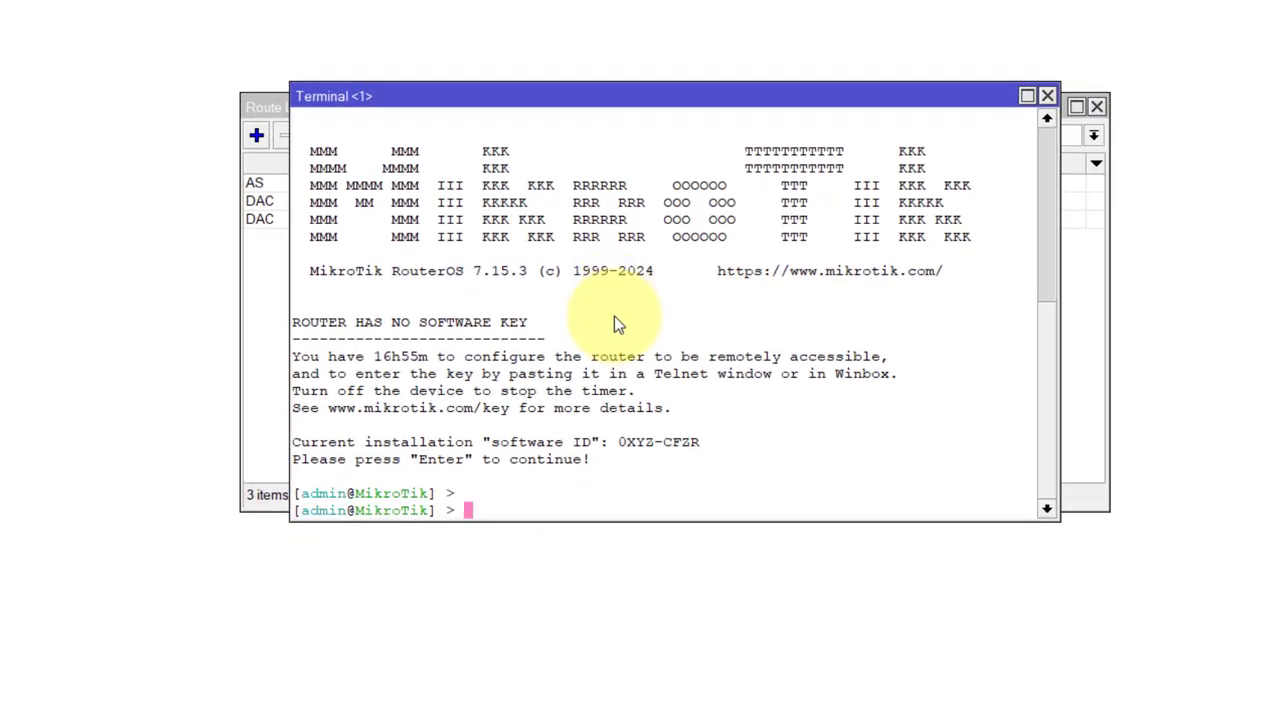
{"action": "type", "text": "ping yahoo.c"}
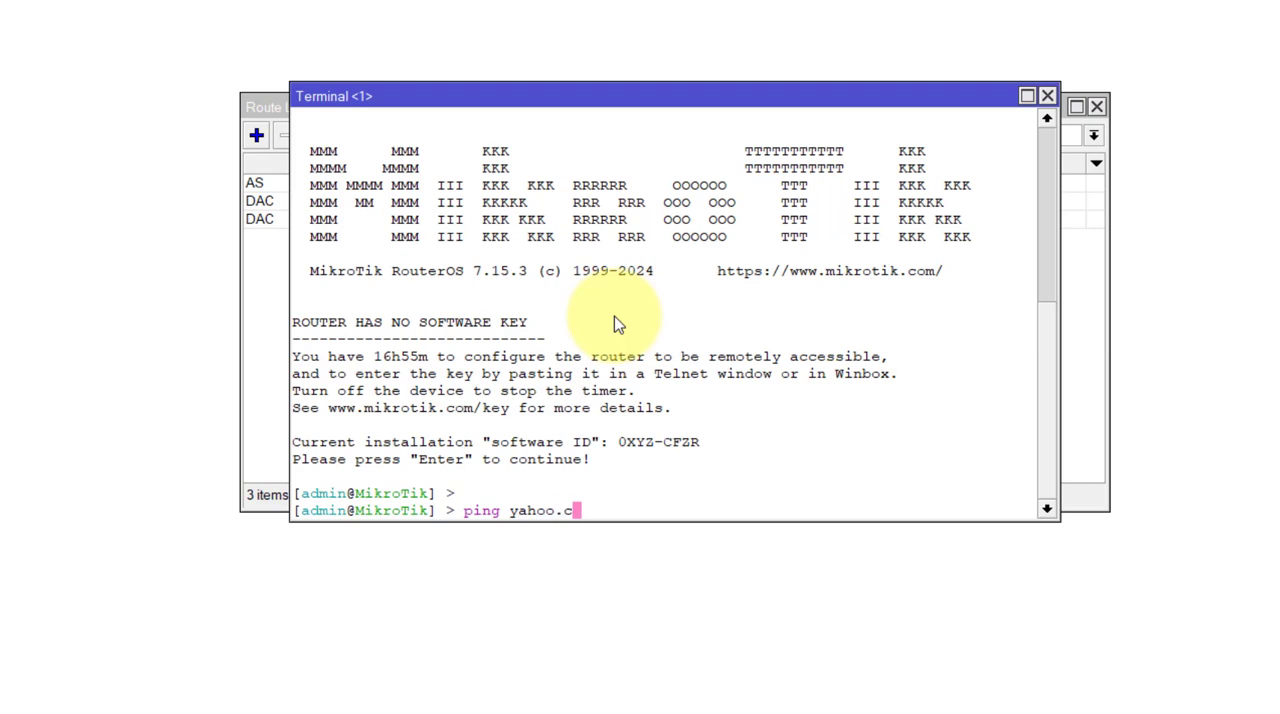
{"action": "type", "text": "om"}
{"action": "key", "text": "Return"}
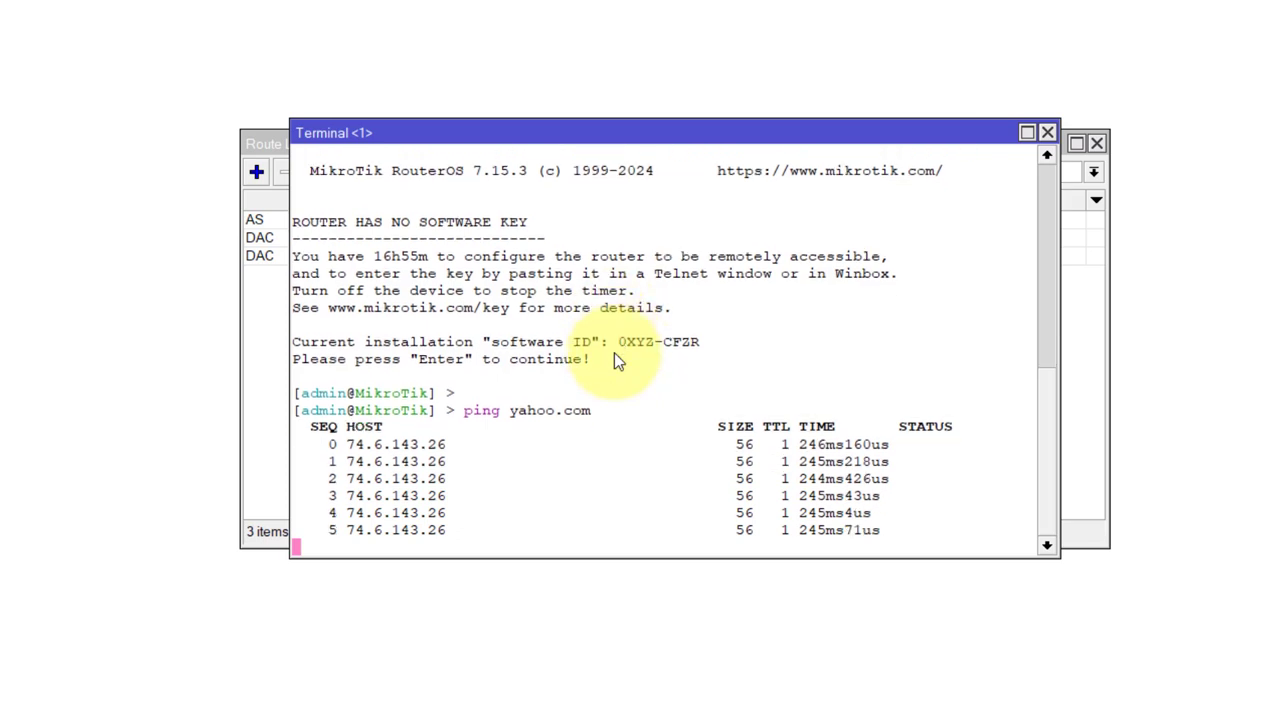
{"action": "key", "text": "ctrl+c"}
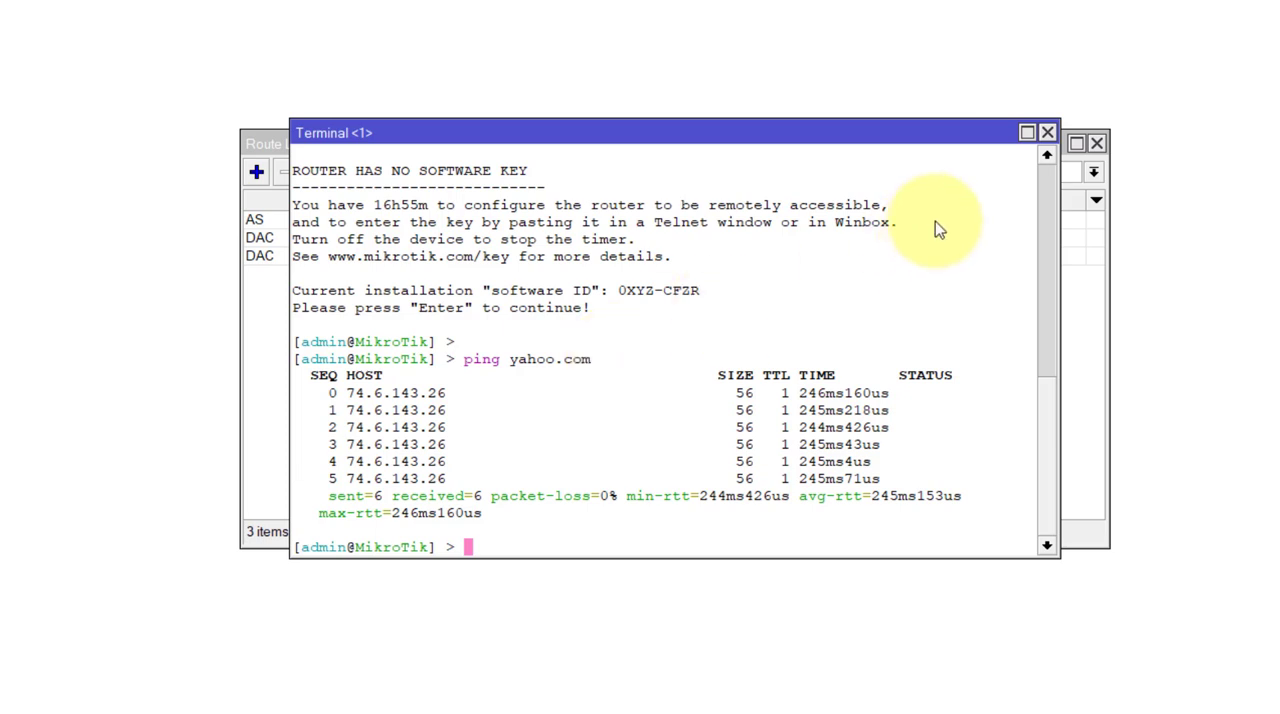
{"action": "left_click", "coordinate": [1045, 140]}
{"action": "left_click", "coordinate": [1096, 143]}
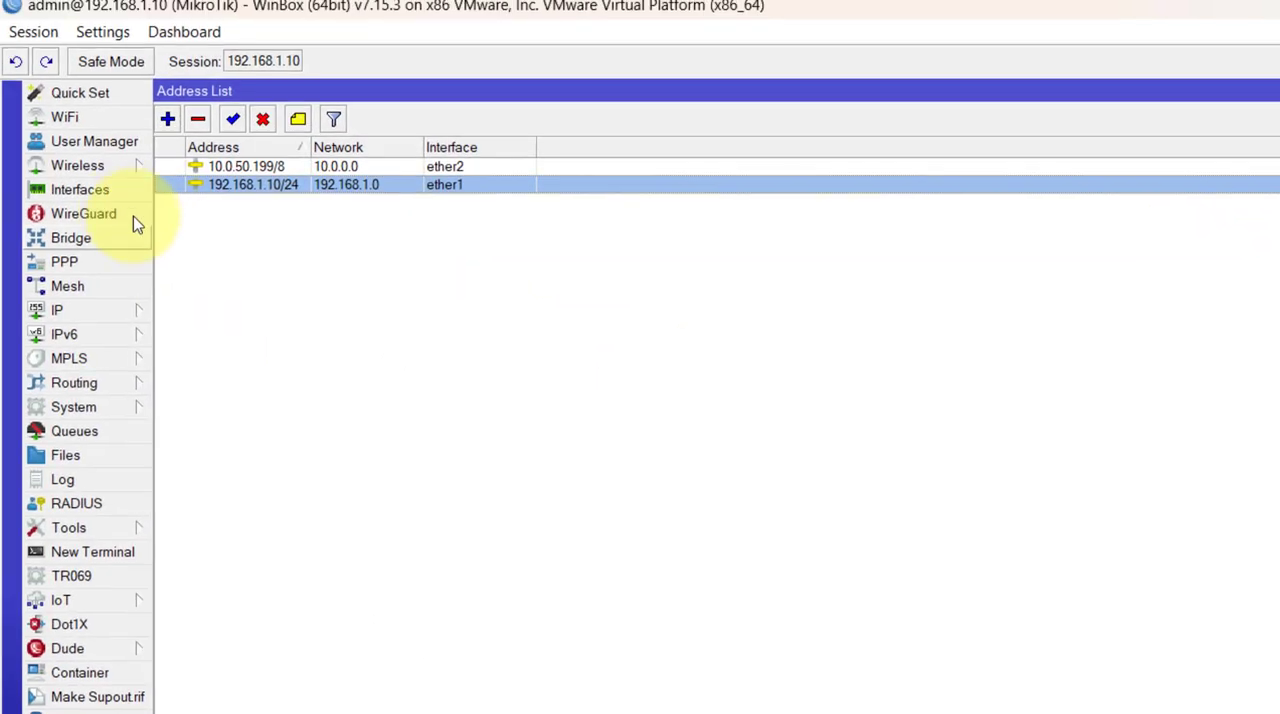
- Open the interface list and review the ether1 LAN and WAN-1 entries
{"action": "left_click", "coordinate": [103, 192]}
{"action": "left_click", "coordinate": [274, 216]}
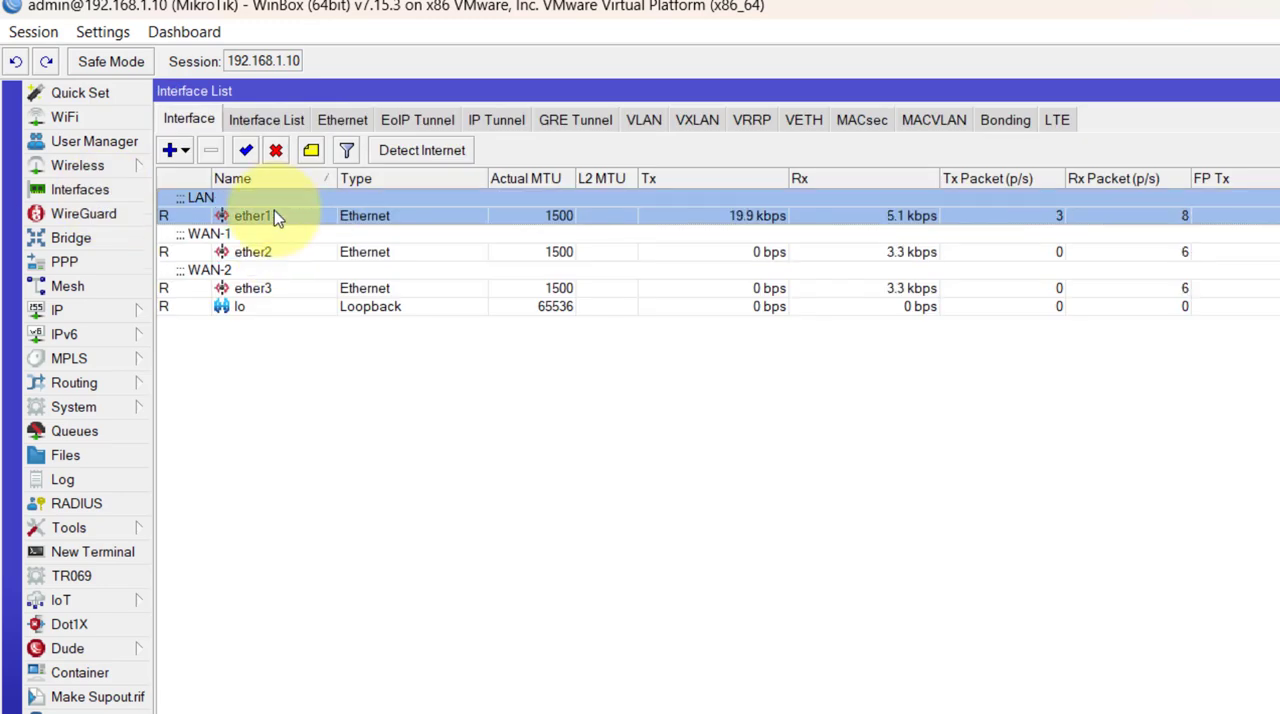
{"action": "left_click", "coordinate": [264, 240]}
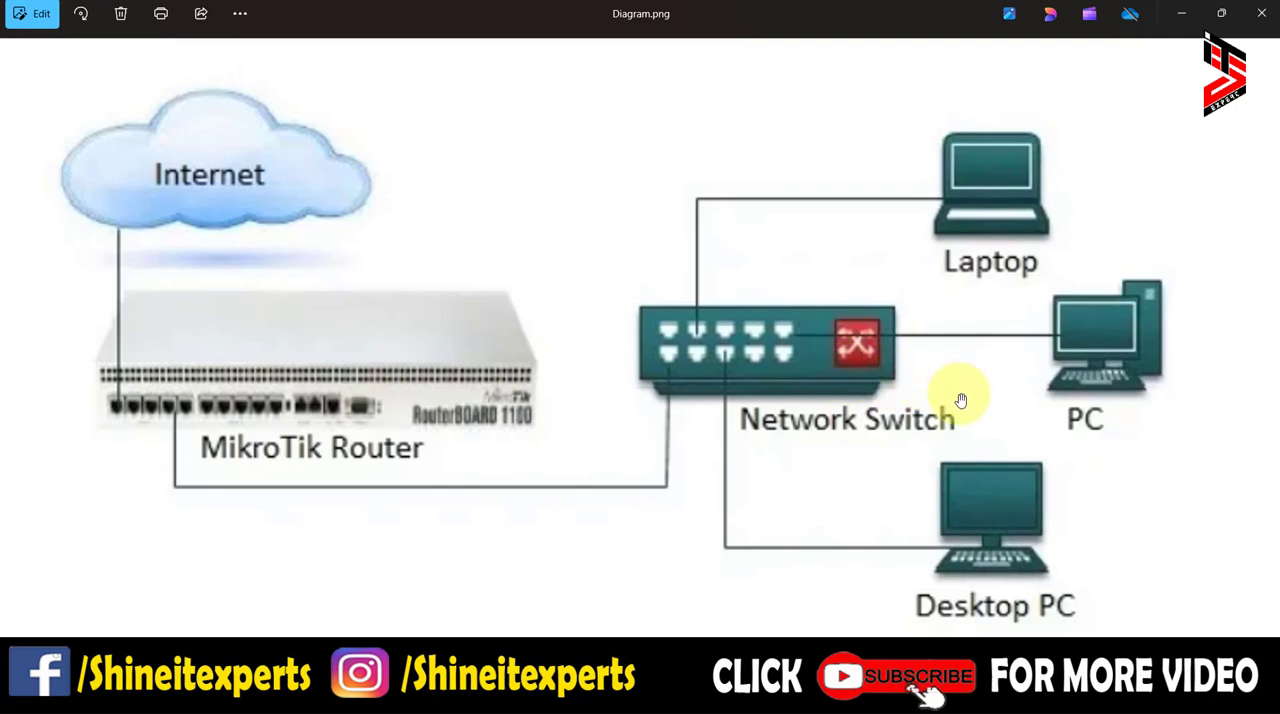
- Switch to the Windows 10 virtual machine and open its Network Connections with ncpa.cpl
{"action": "mouse_move", "coordinate": [615, 697]}
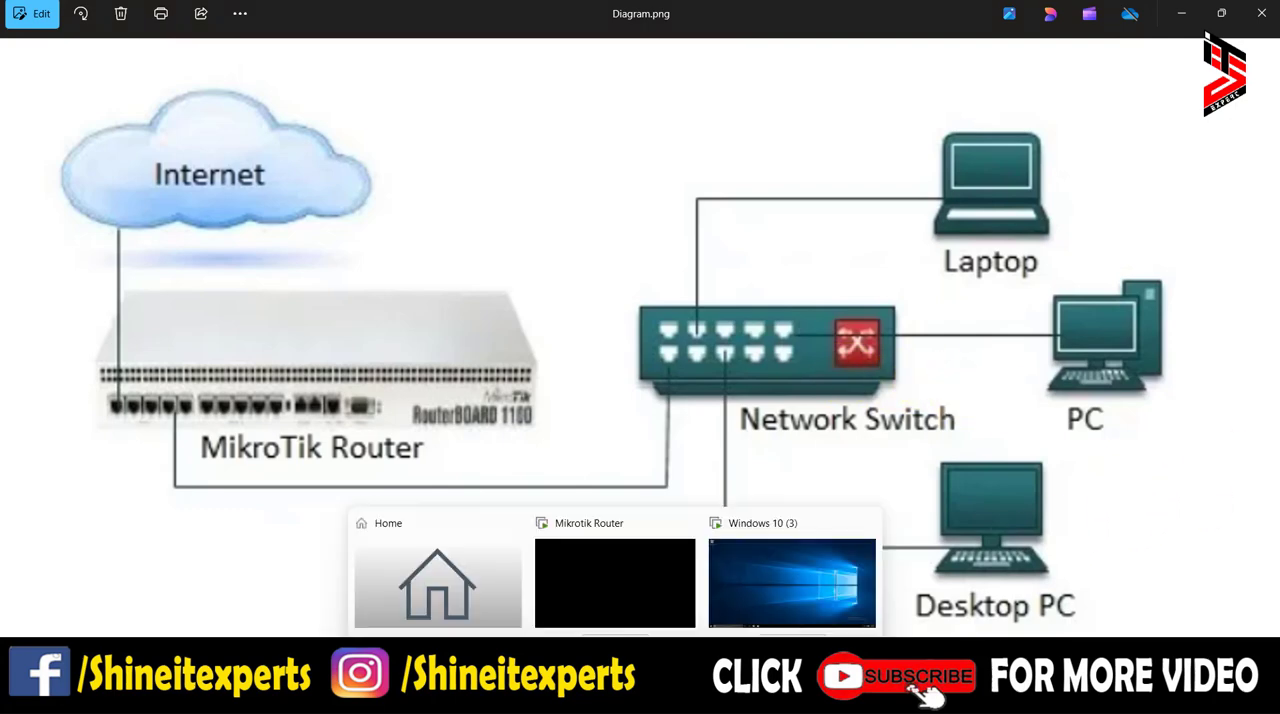
{"action": "left_click", "coordinate": [805, 587]}
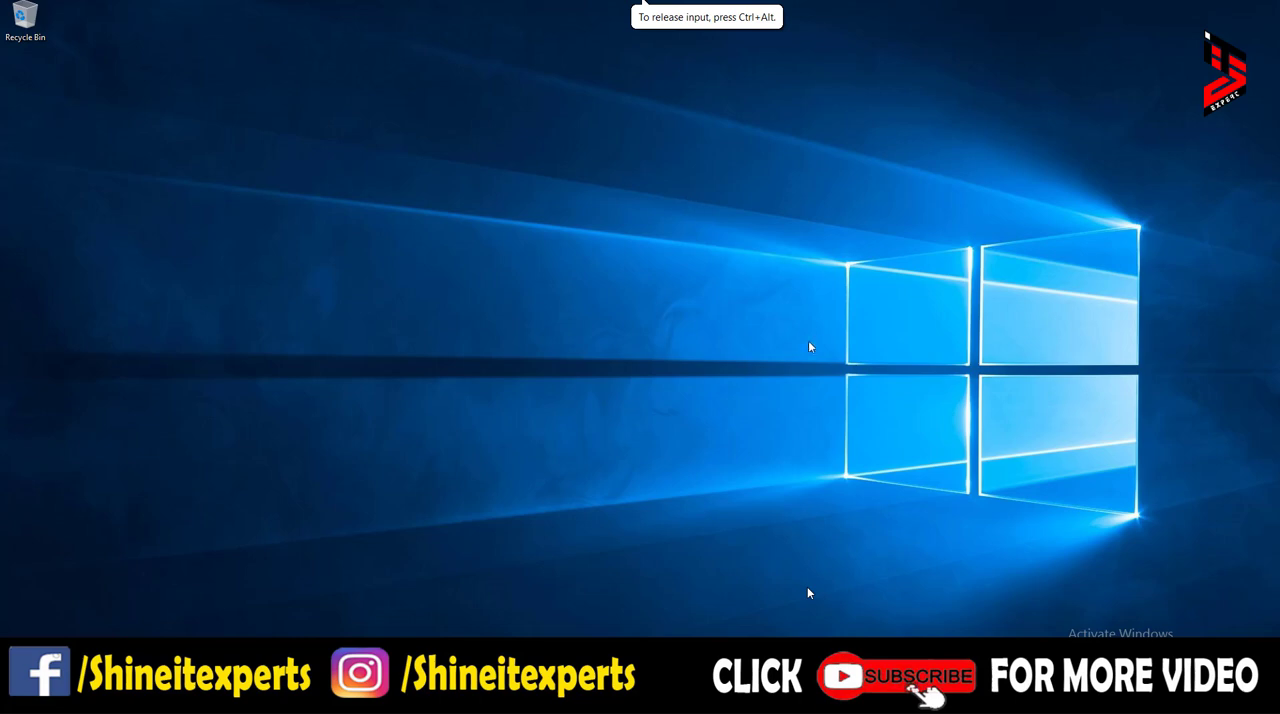
{"action": "key", "text": "super+r"}
{"action": "type", "text": "nc"}
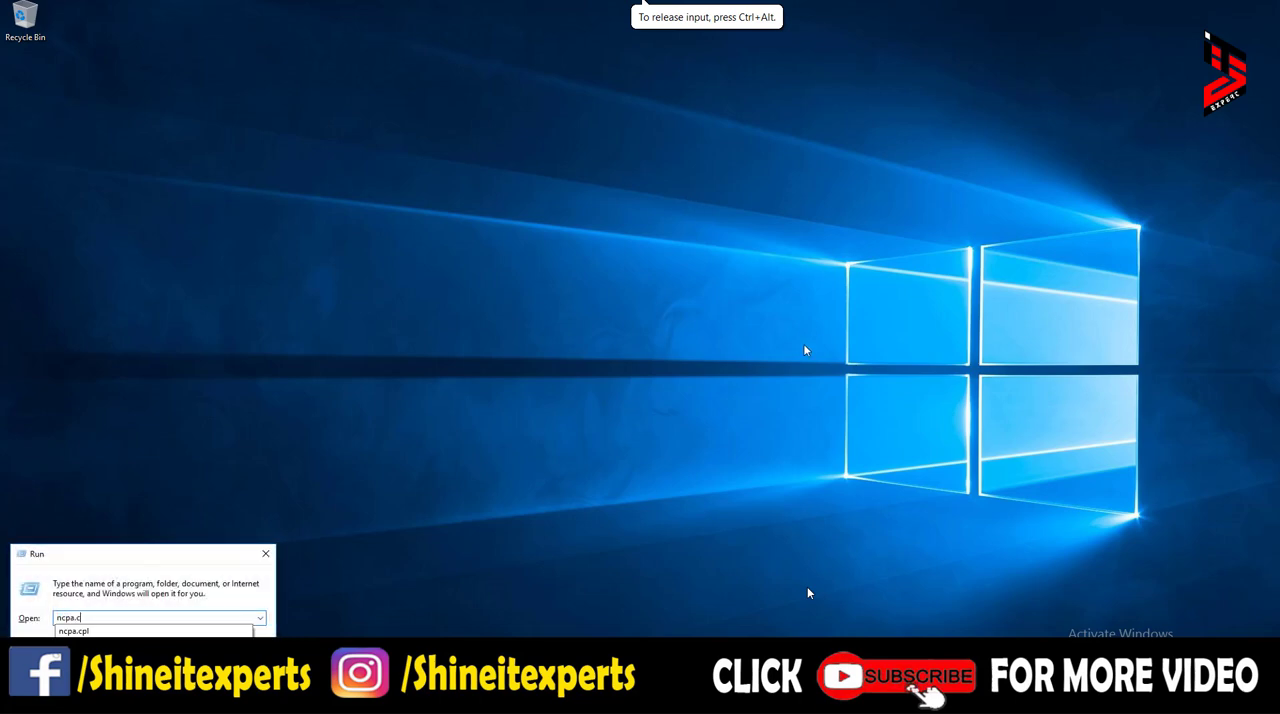
{"action": "key", "text": "Return"}
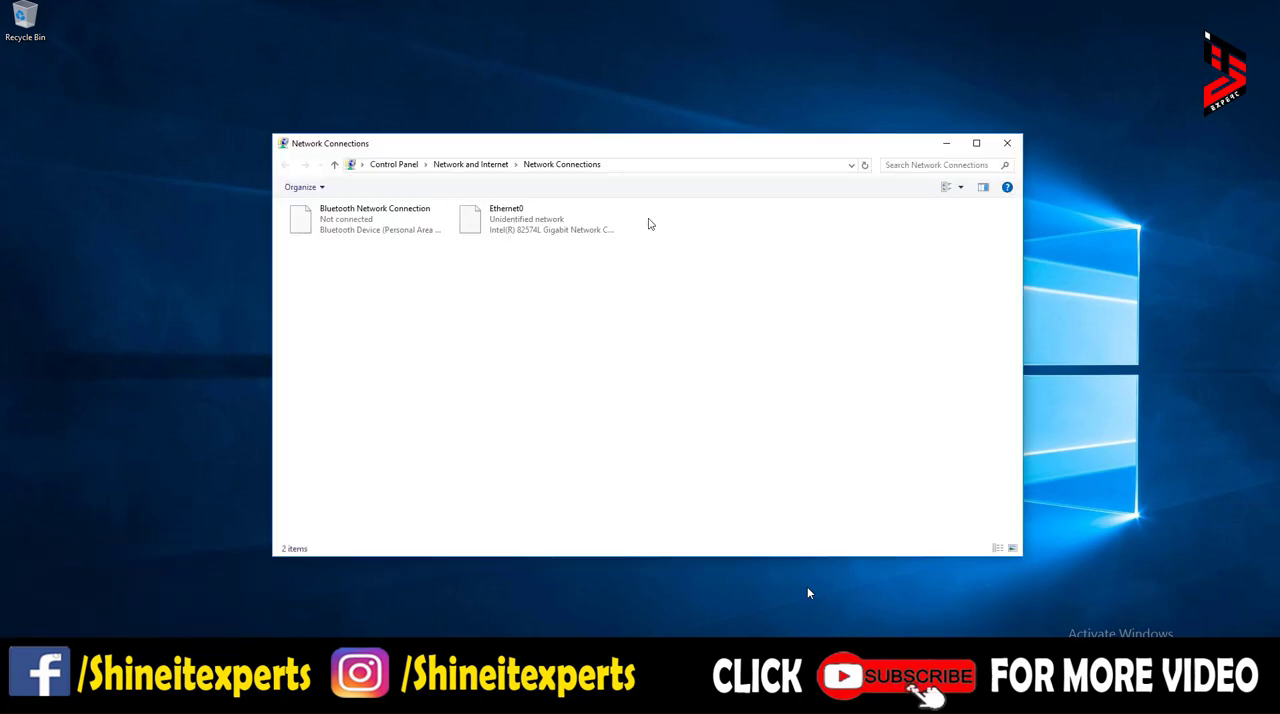
- Open the Internet Protocol Version 4 (TCP/IPv4) properties of the Ethernet0 adapter
{"action": "left_click", "coordinate": [500, 225]}
{"action": "double_click", "coordinate": [500, 225]}
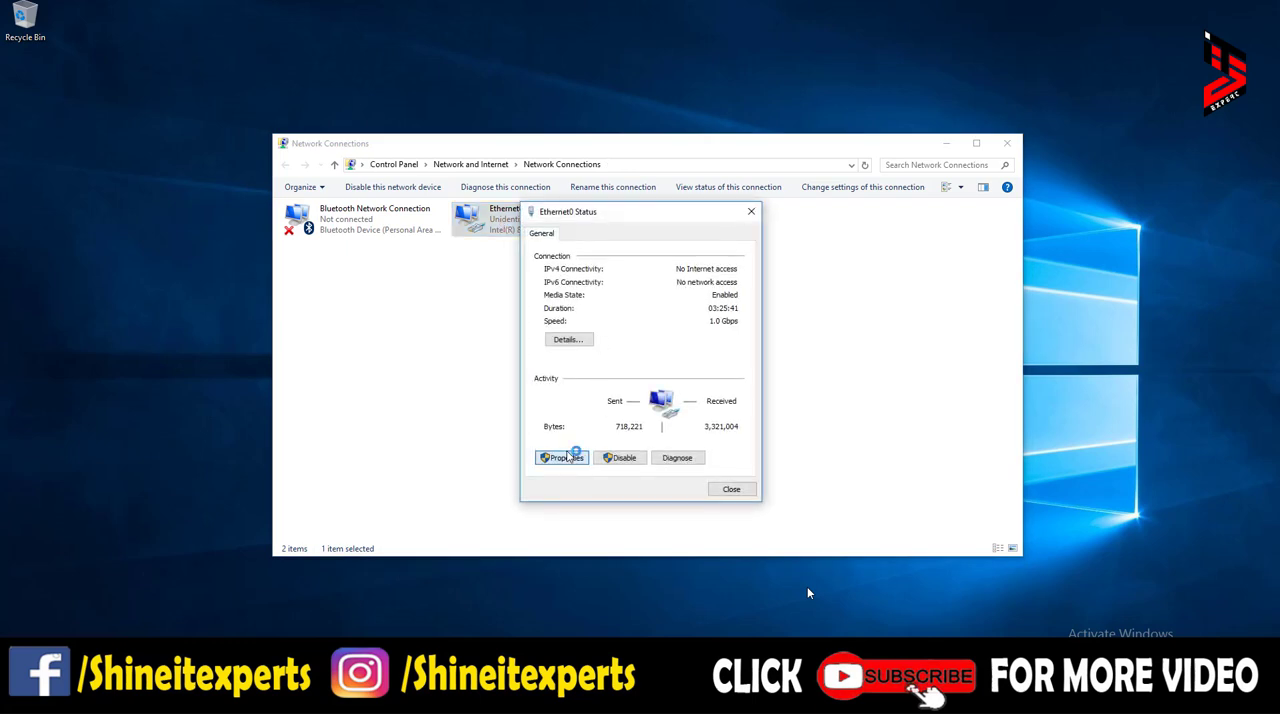
{"action": "left_click", "coordinate": [568, 457]}
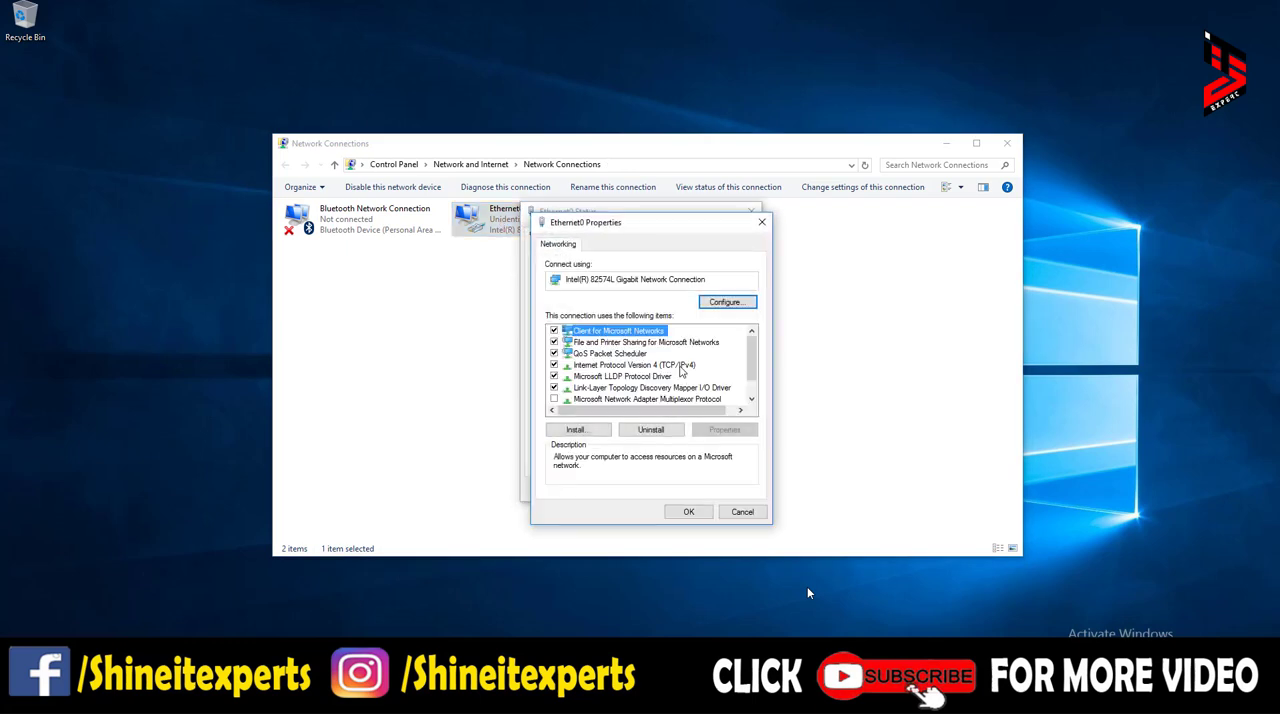
{"action": "double_click", "coordinate": [680, 366]}
- Ping the router at 192.168.1.10 from a command prompt, stop the ping, and close the prompt
{"action": "key", "text": "super+r"}
{"action": "type", "text": "cm"}
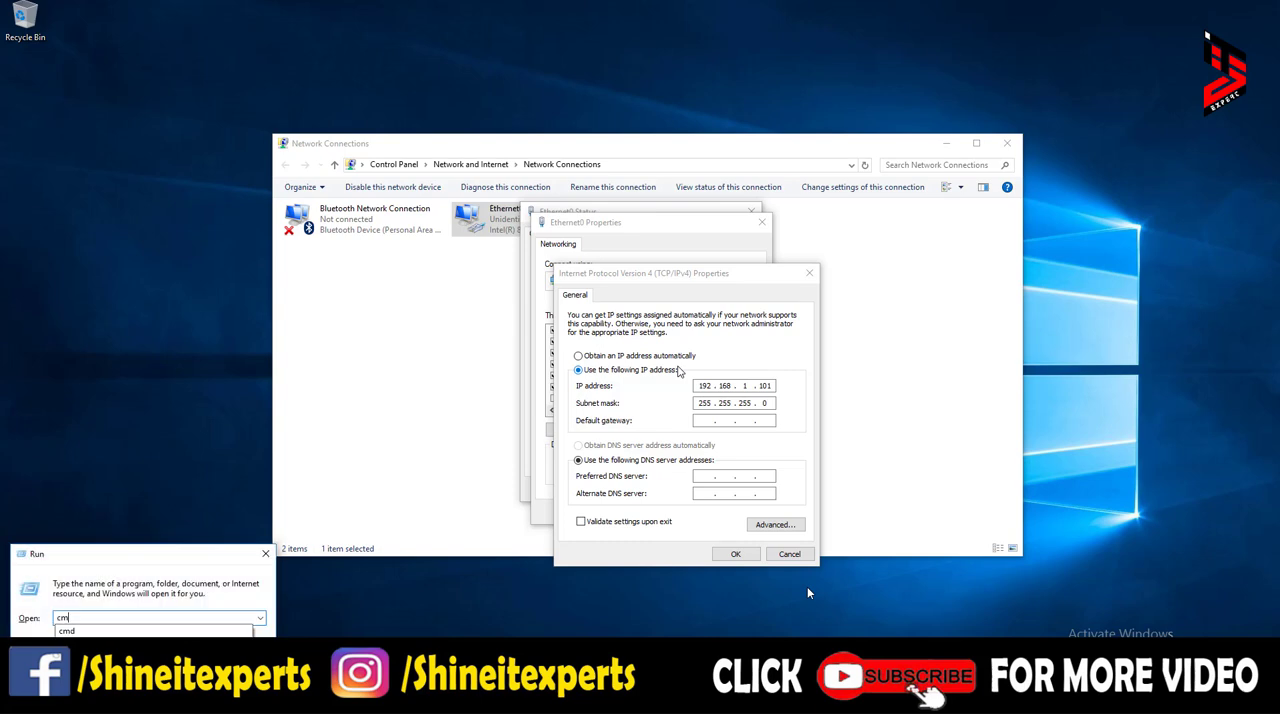
{"action": "type", "text": "d"}
{"action": "key", "text": "Return"}
{"action": "type", "text": "ping 1"}
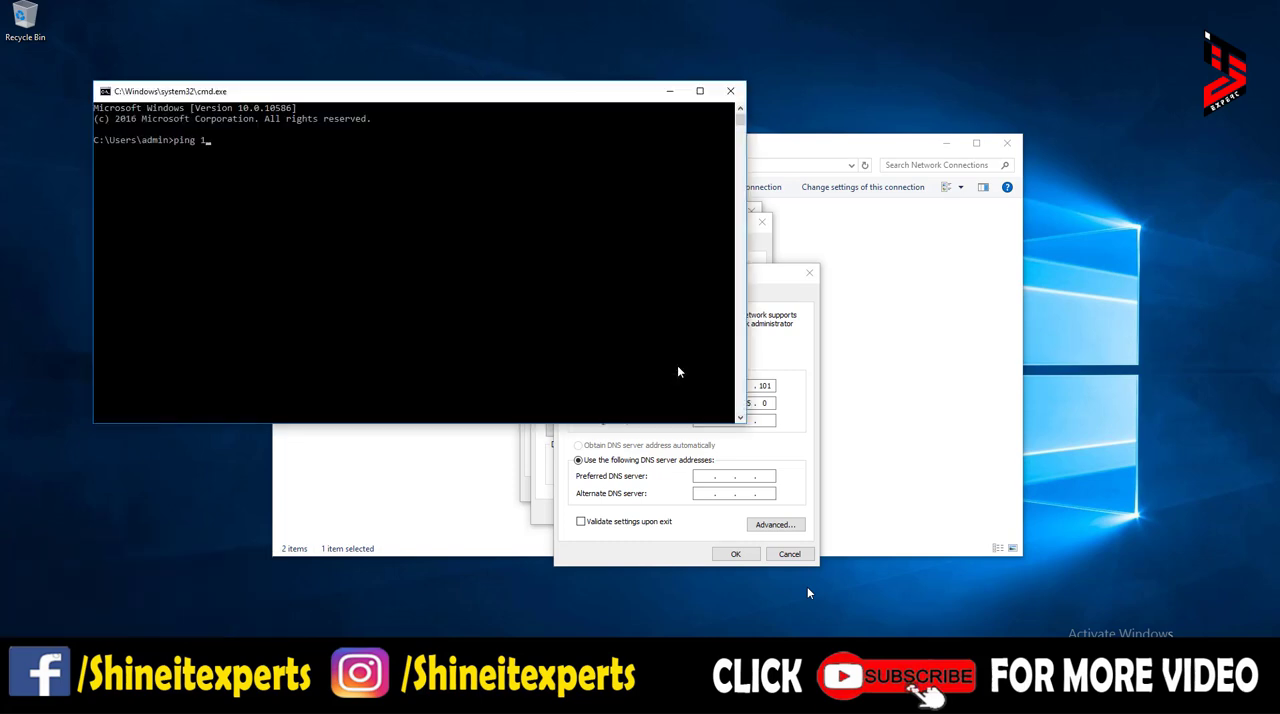
{"action": "type", "text": "92.168.1.1"}
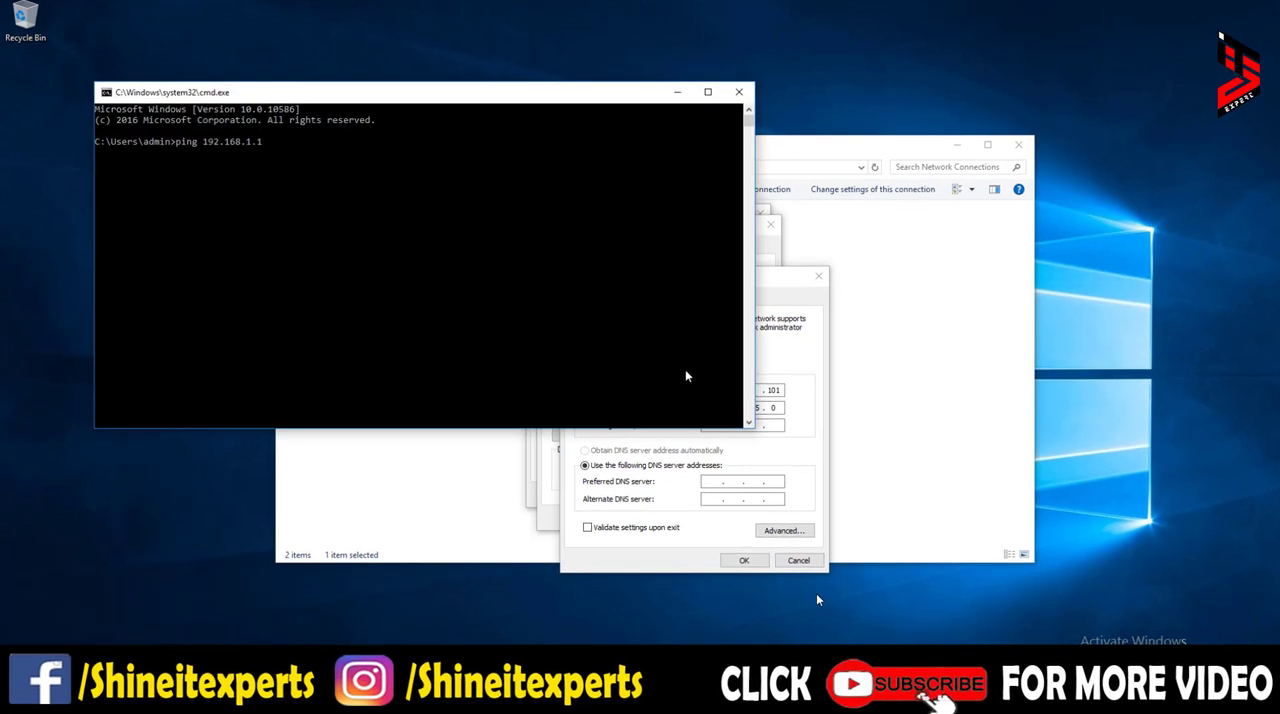
{"action": "type", "text": "0"}
{"action": "key", "text": "Return"}
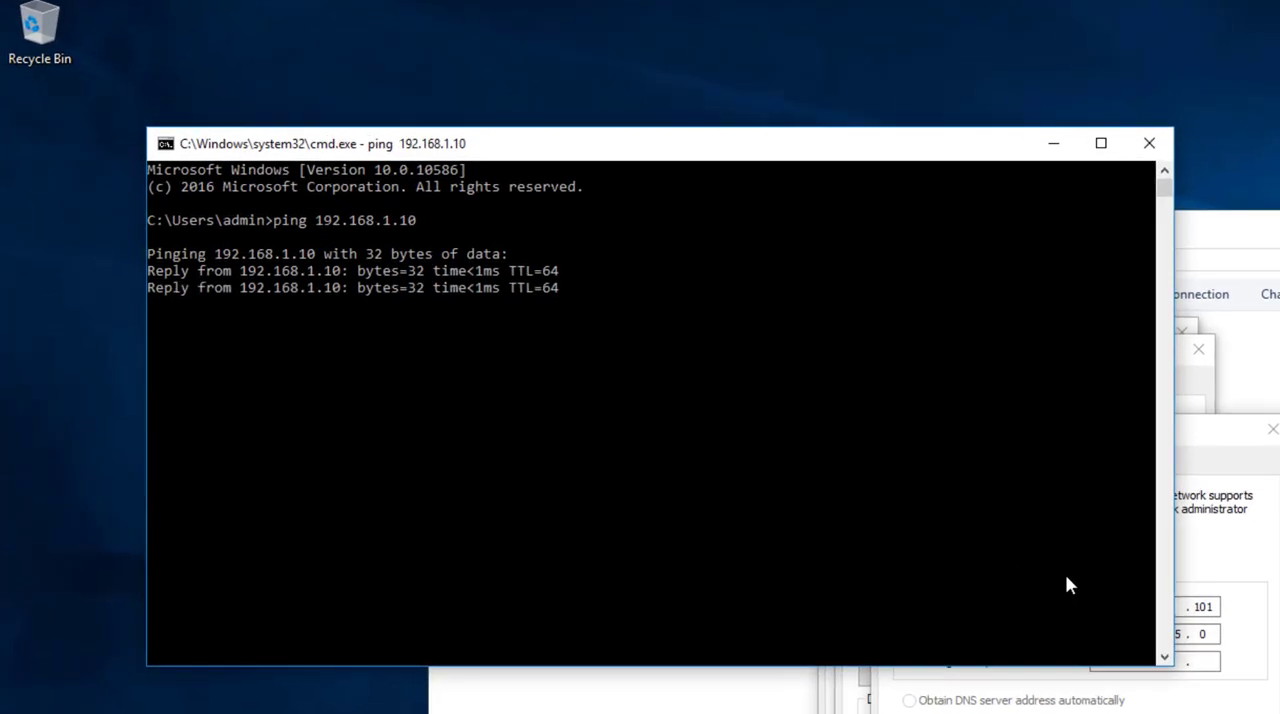
{"action": "key", "text": "ctrl+c"}
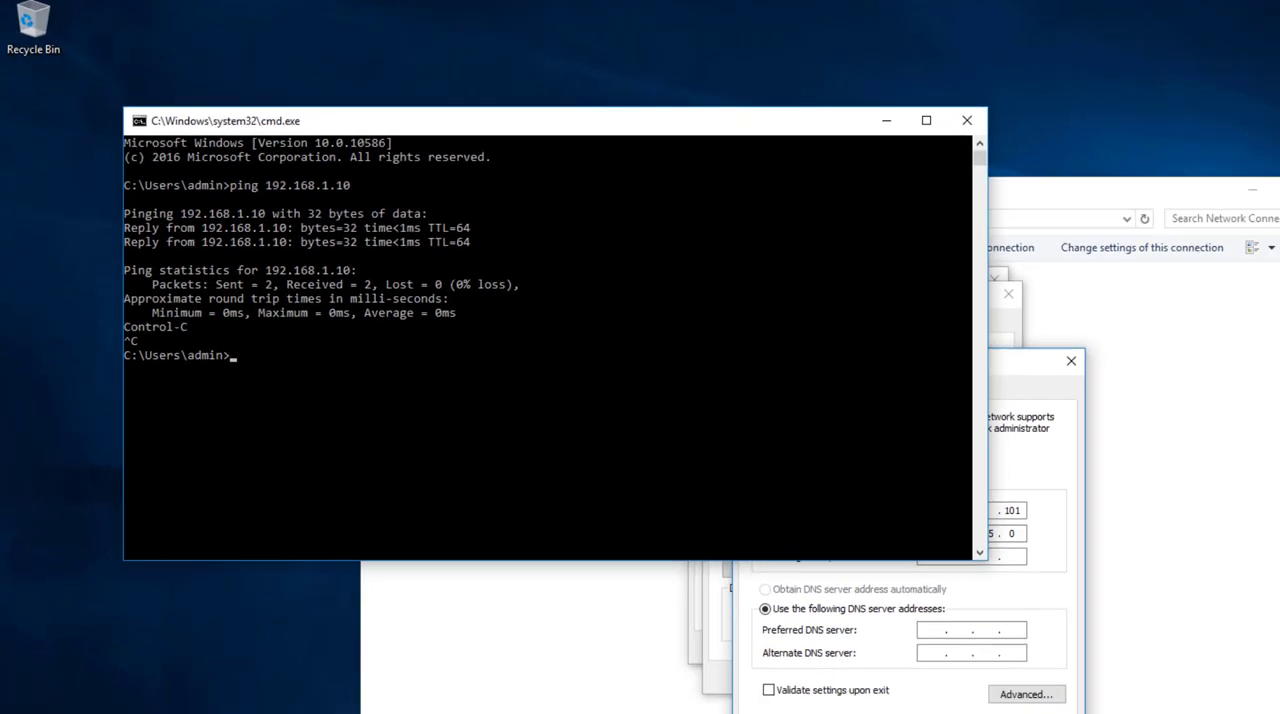
{"action": "left_click", "coordinate": [1160, 148]}
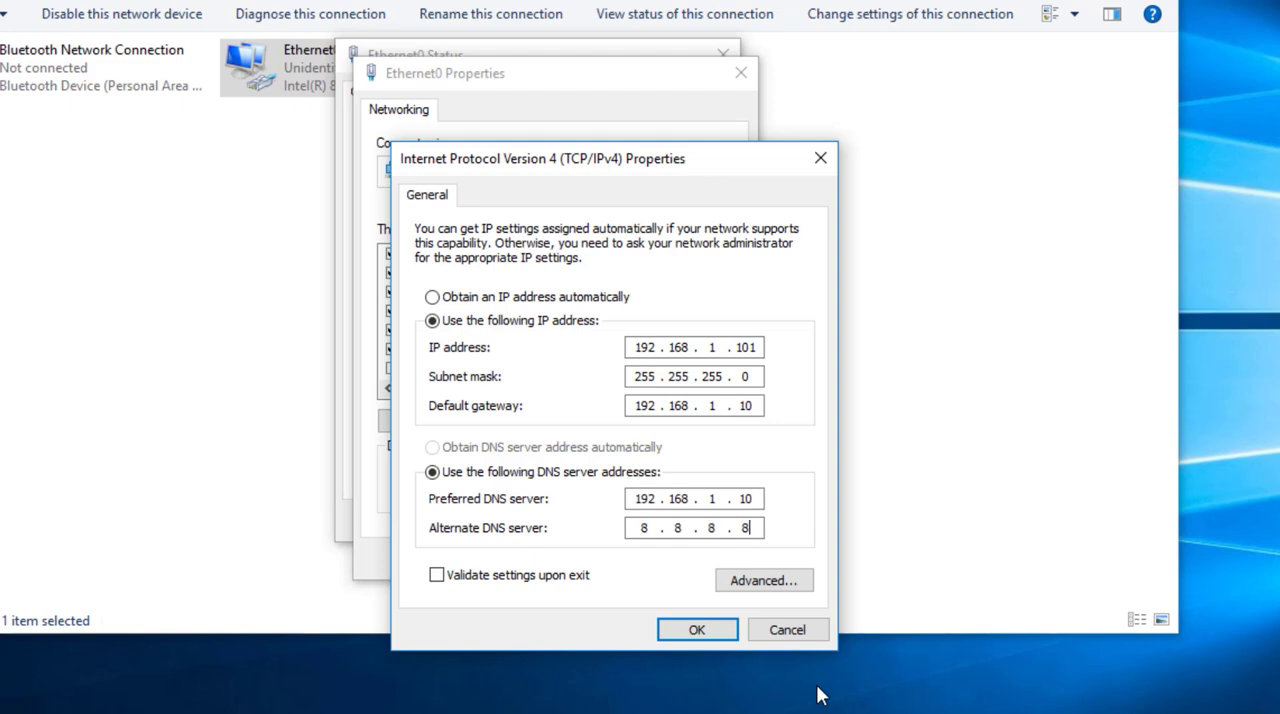
- Save Ethernet0 with gateway 192.168.1.10, preferred DNS 192.168.1.10 and alternate DNS 8.8.8.8, and close the network windows
{"action": "left_click", "coordinate": [697, 630]}
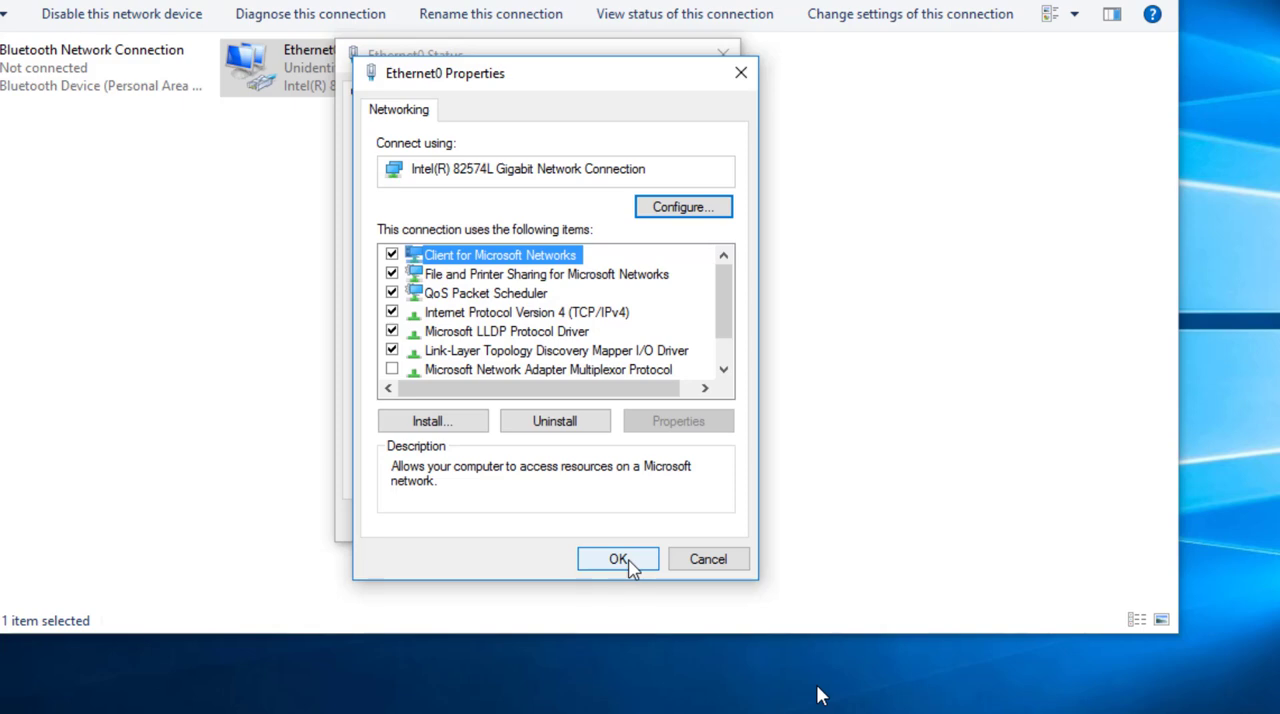
{"action": "left_click", "coordinate": [628, 562]}
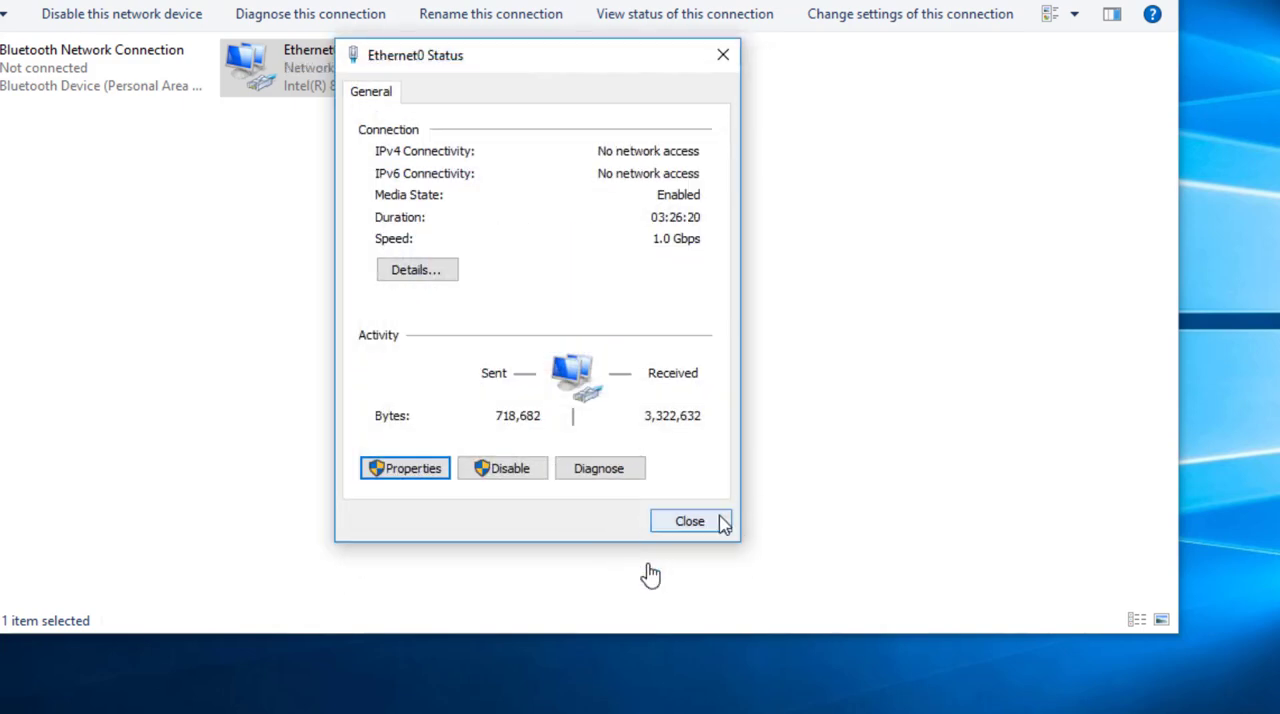
{"action": "left_click", "coordinate": [719, 520]}
{"action": "left_click", "coordinate": [1090, 13]}
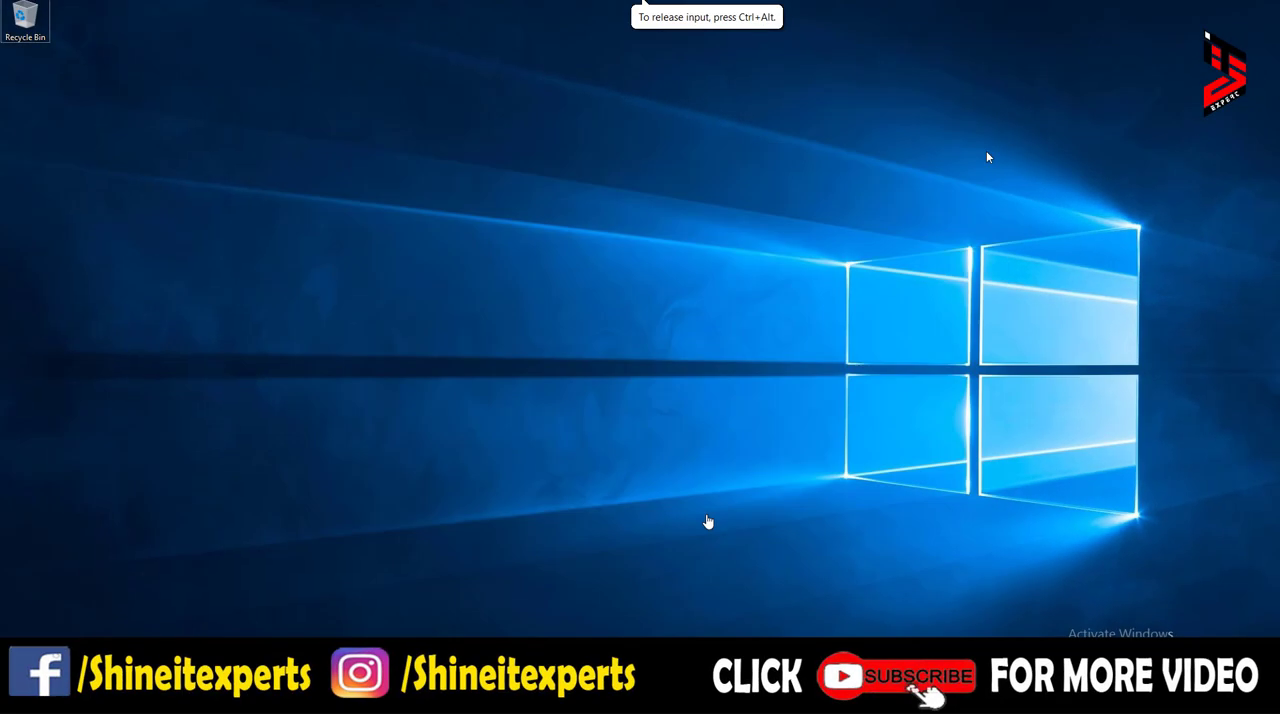
- Test the client's internet access by pinging yahoo.com from a new command prompt
{"action": "key", "text": "super+r"}
{"action": "type", "text": "cmd"}
{"action": "key", "text": "Return"}
{"action": "type", "text": "ping yahoo.com"}
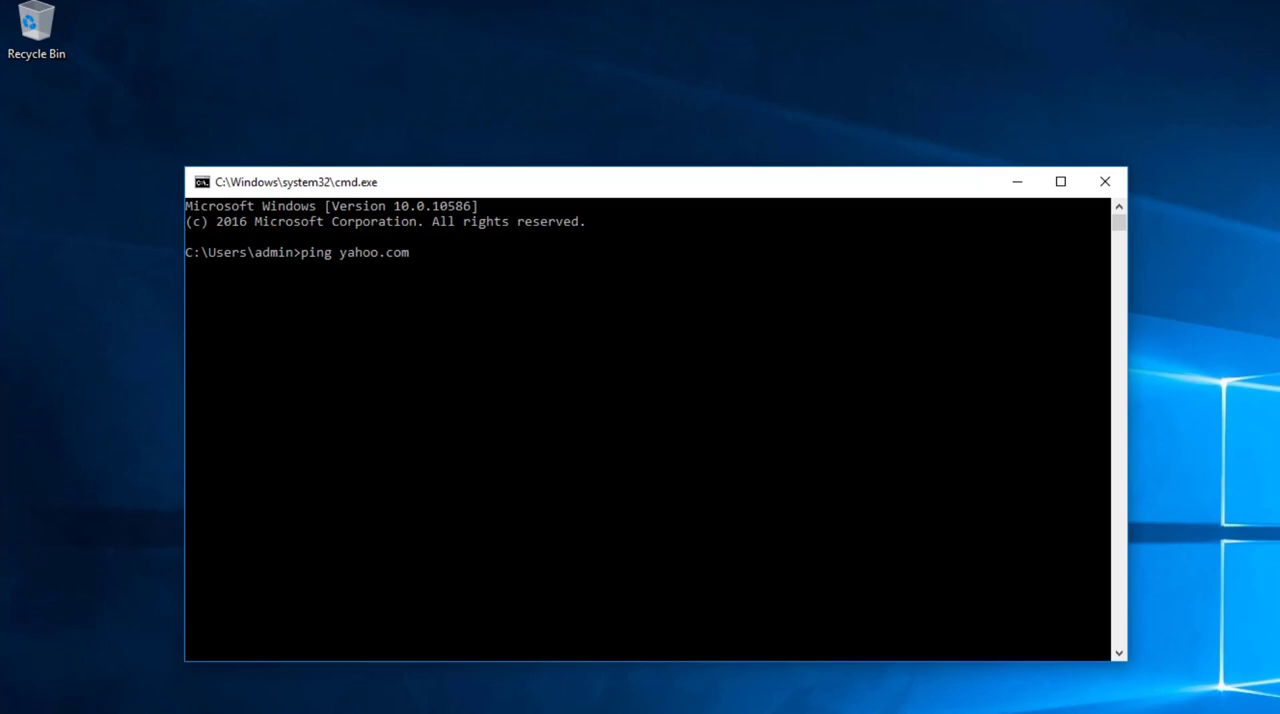
{"action": "key", "text": "Return"}
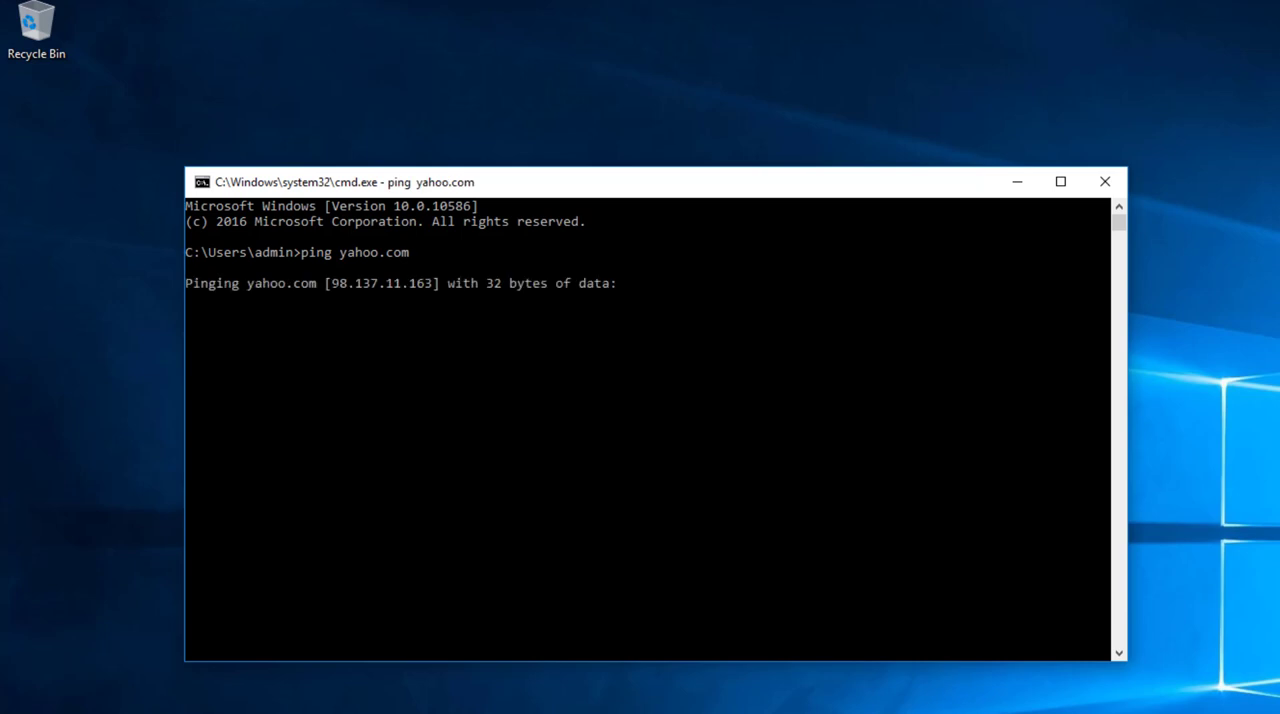